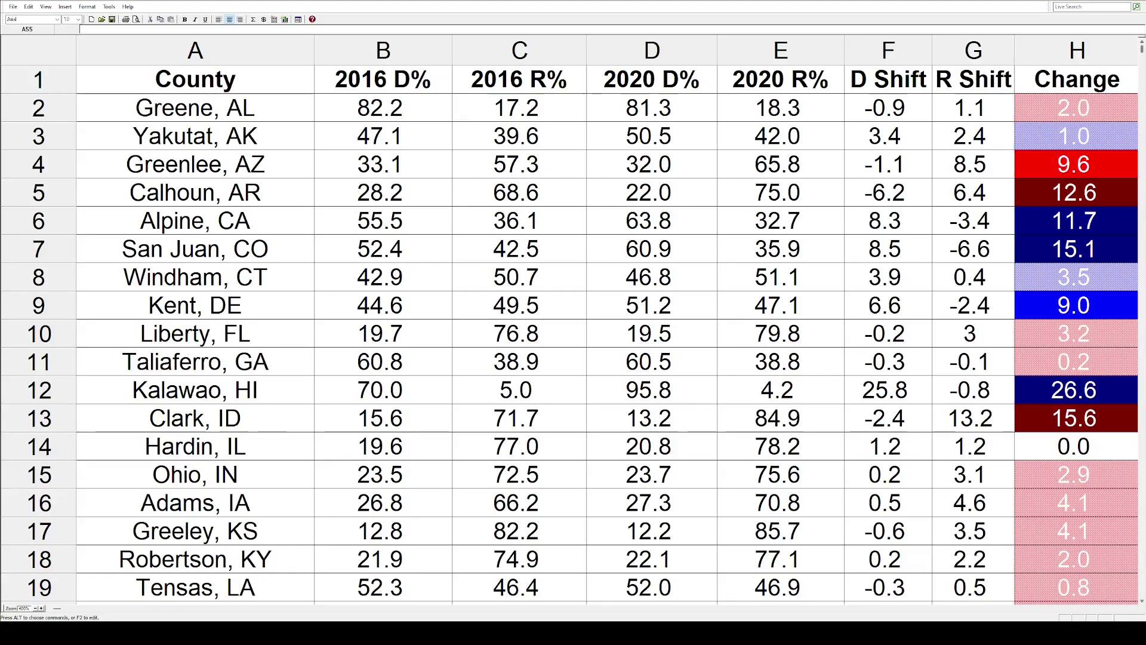
Step: Highlight each column in turn (County, 2016 D%/R%, 2020 D%/R%, D Shift, R Shift, Change), ending on Change
left_click(246, 51)
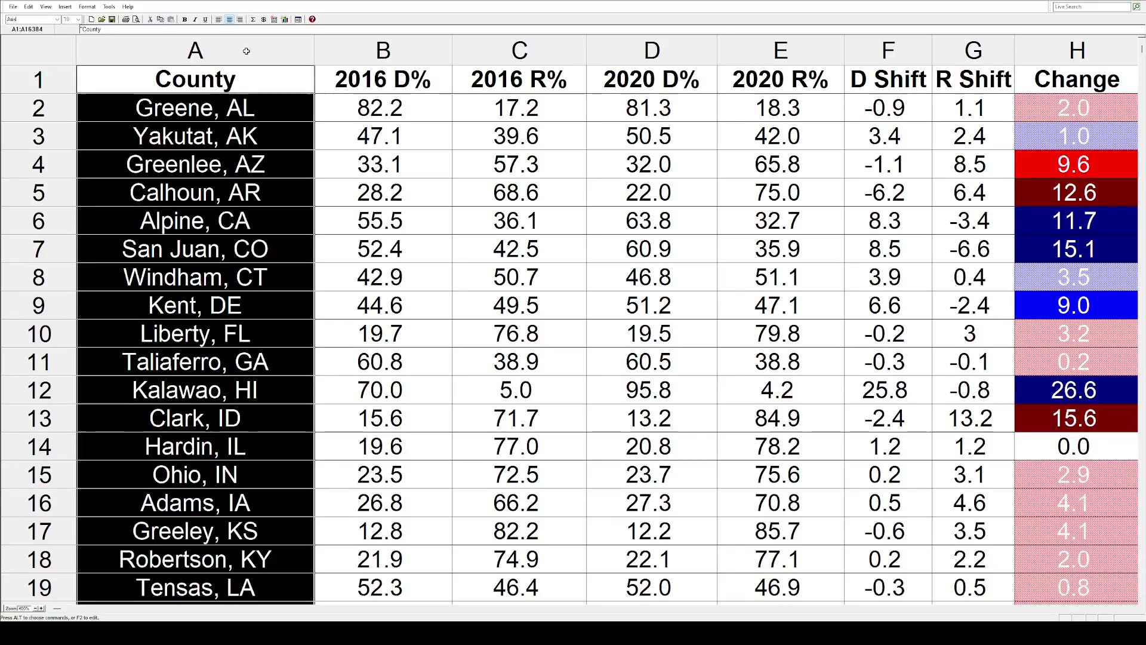
left_click(396, 51)
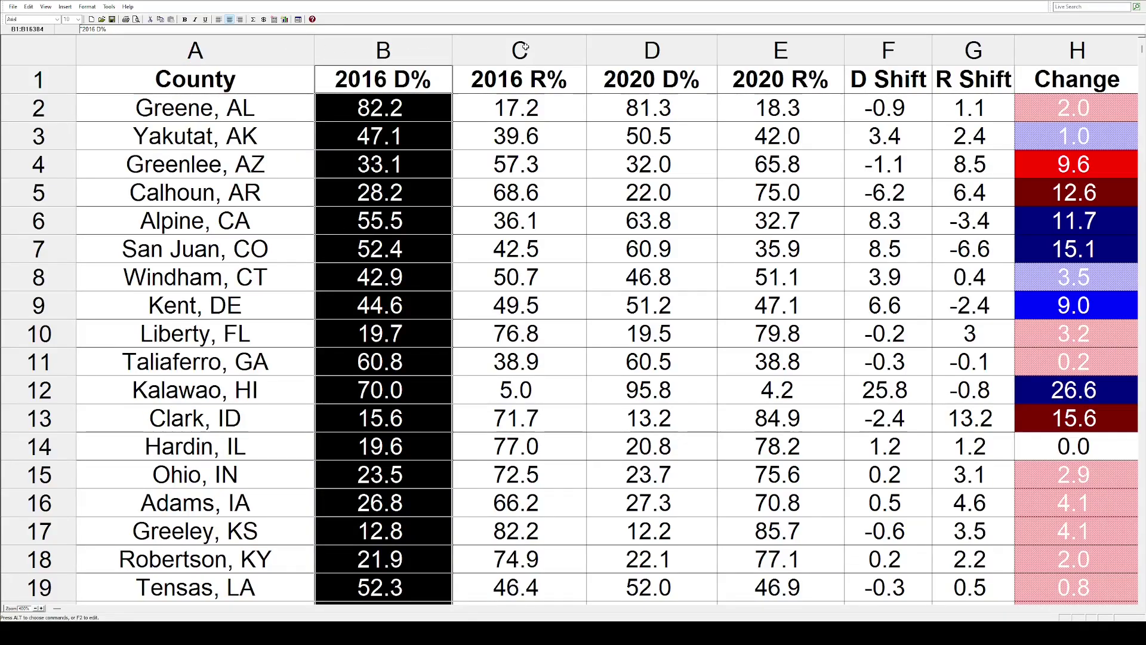
left_click(549, 48)
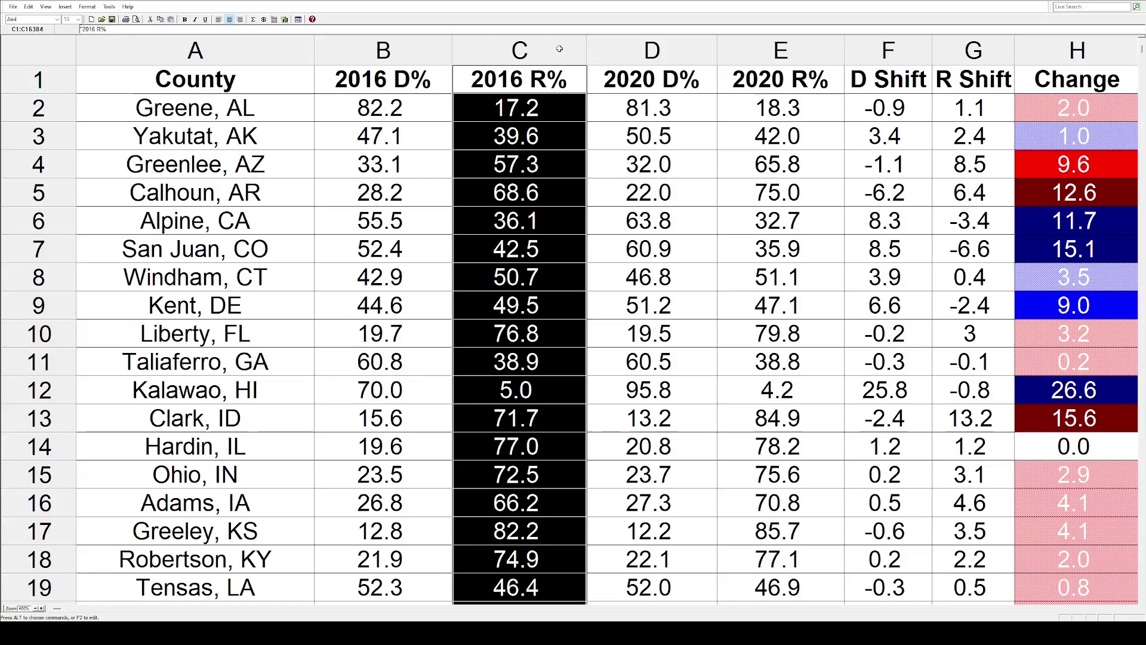
left_click(646, 43)
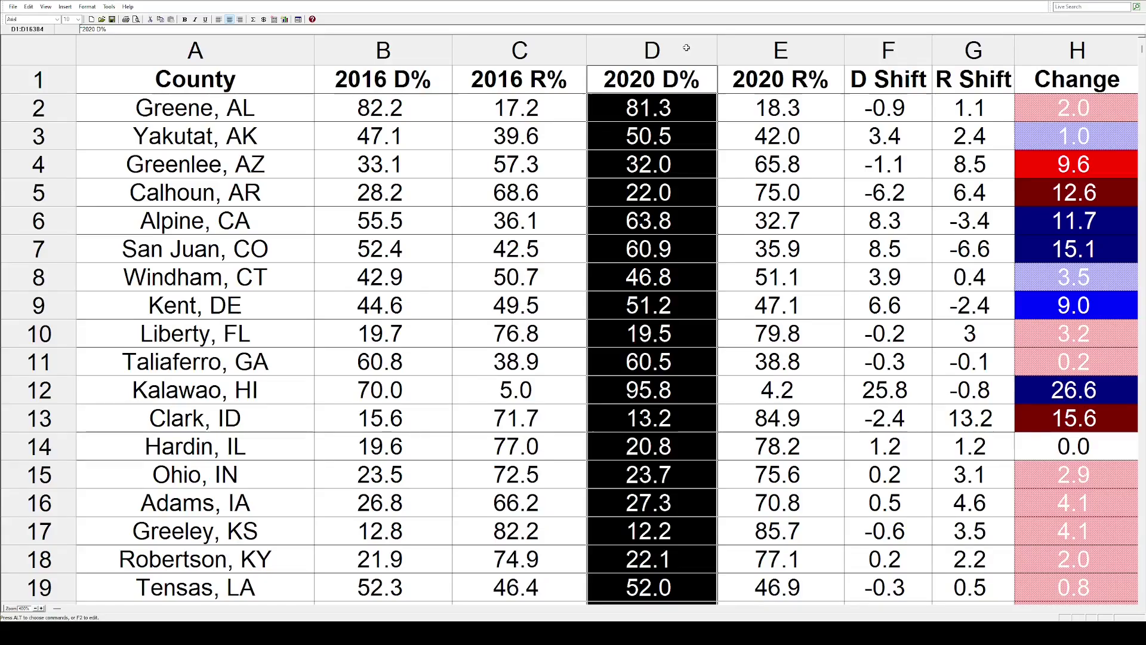
left_click(781, 48)
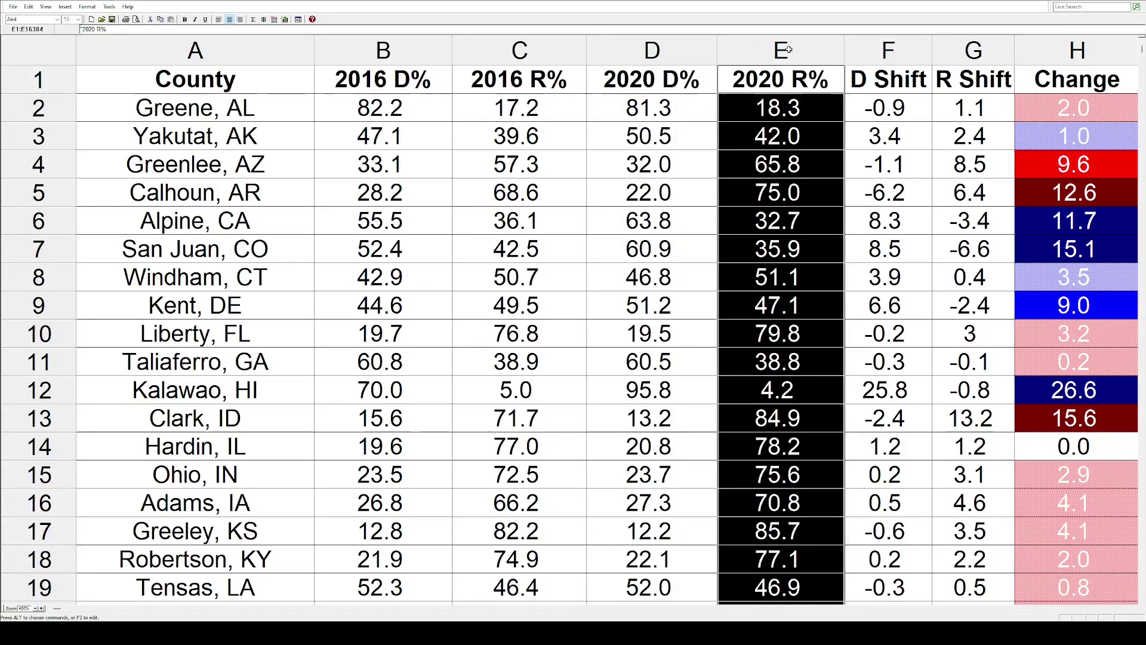
left_click(889, 48)
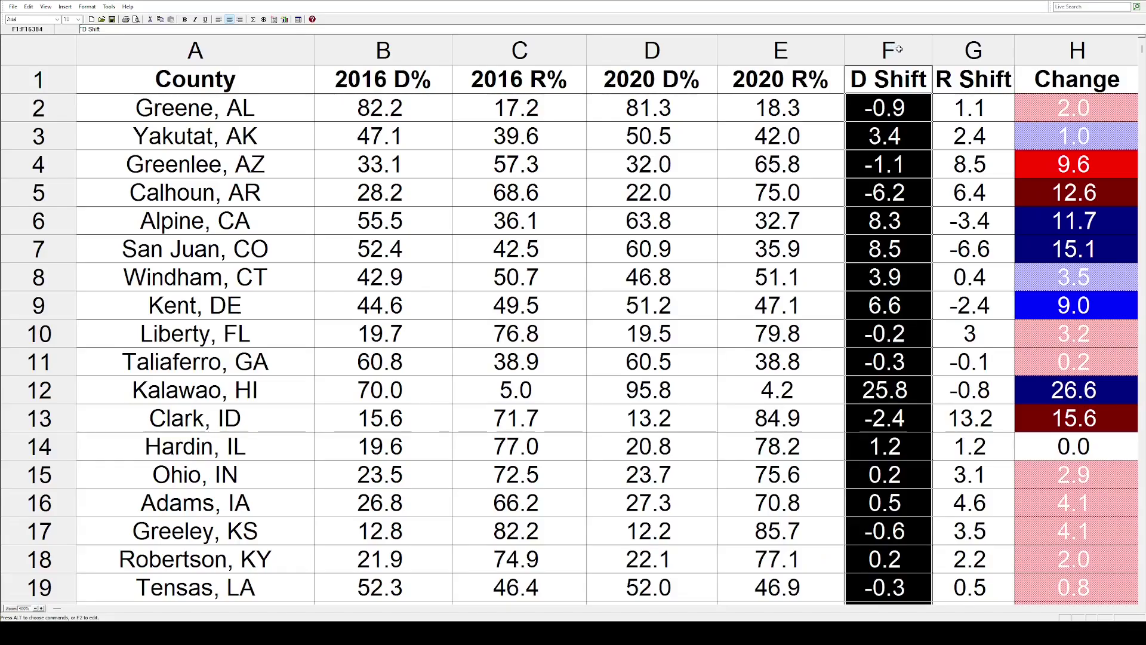
left_click(975, 52)
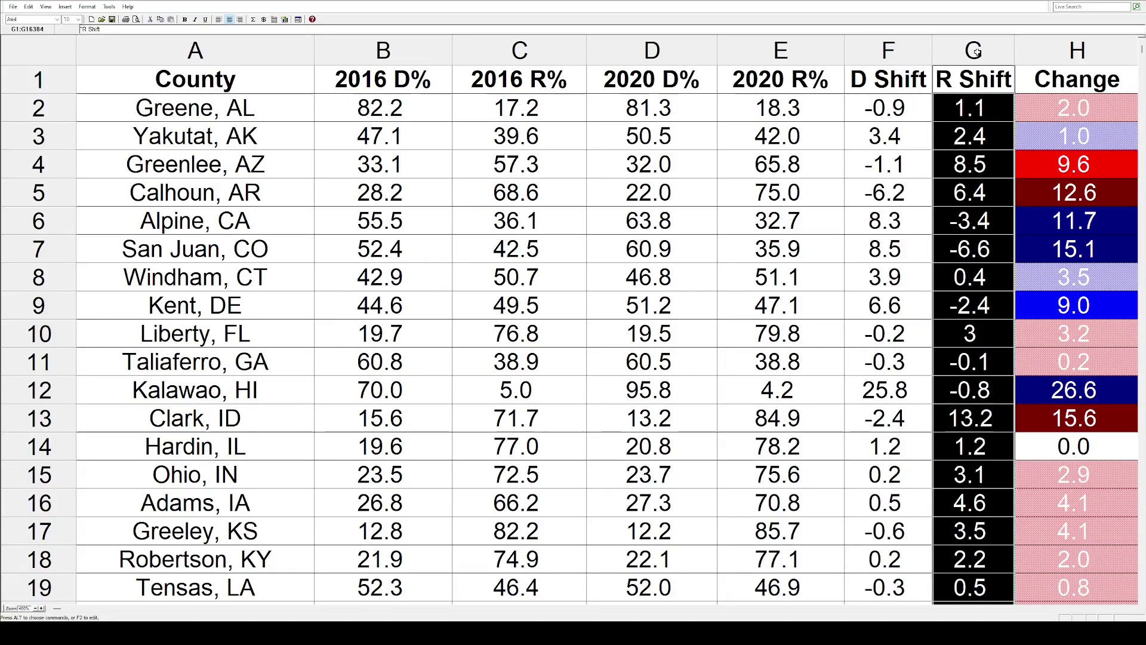
left_click(1057, 53)
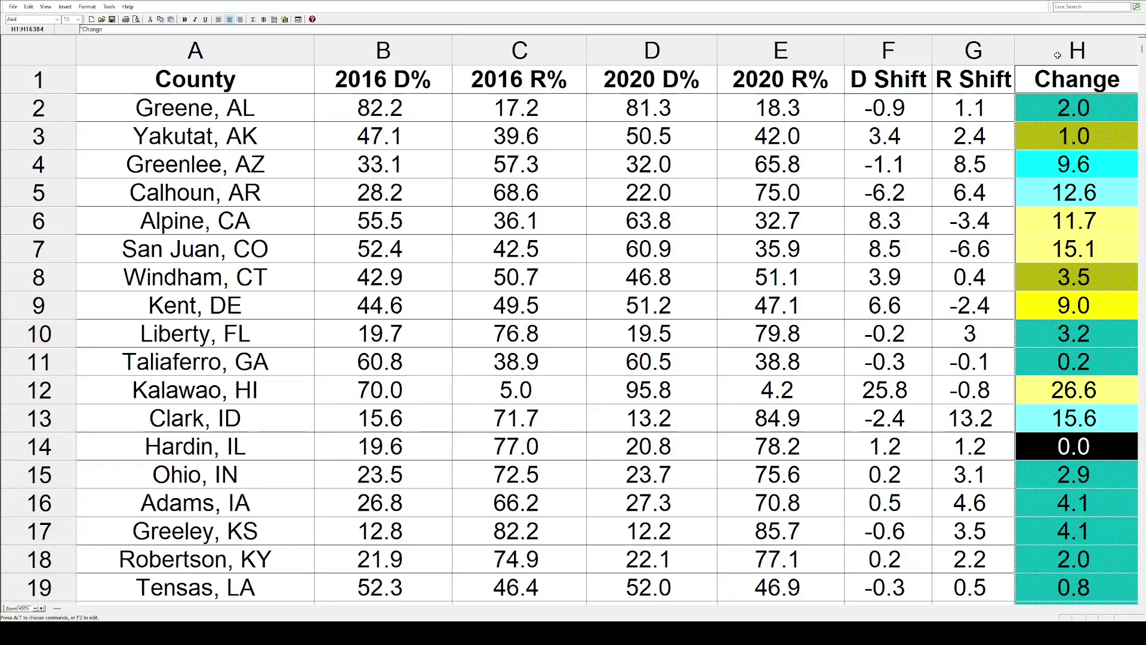
left_click(1128, 84)
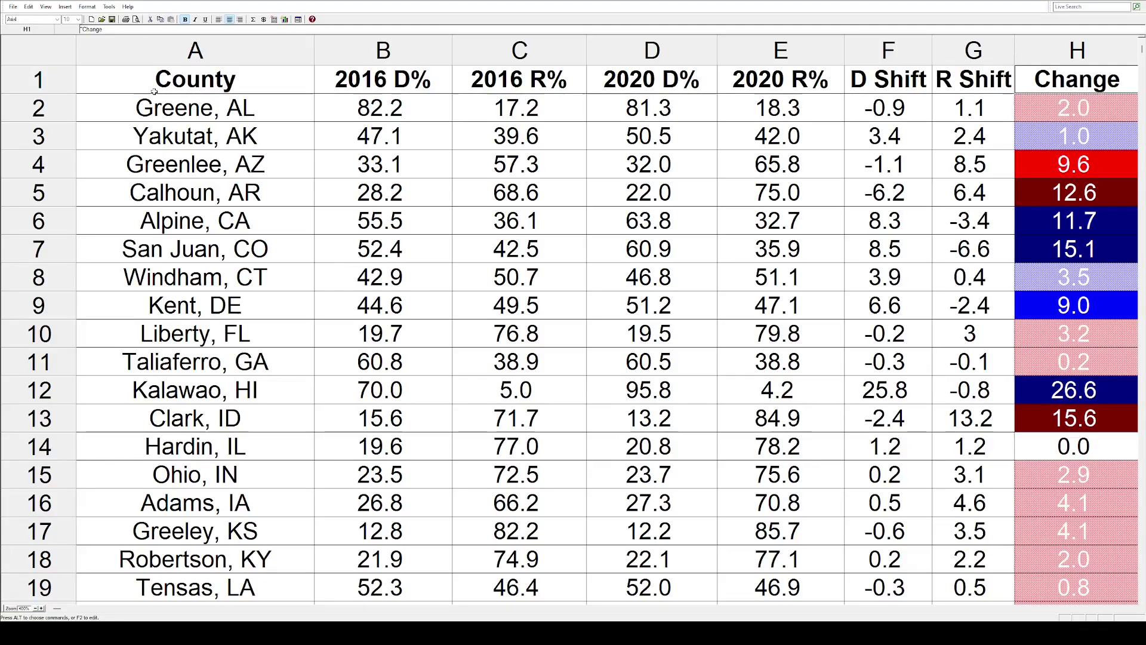
Step: Select Greene, AL's cells from the county name through its 2020 R% value
left_click(274, 112)
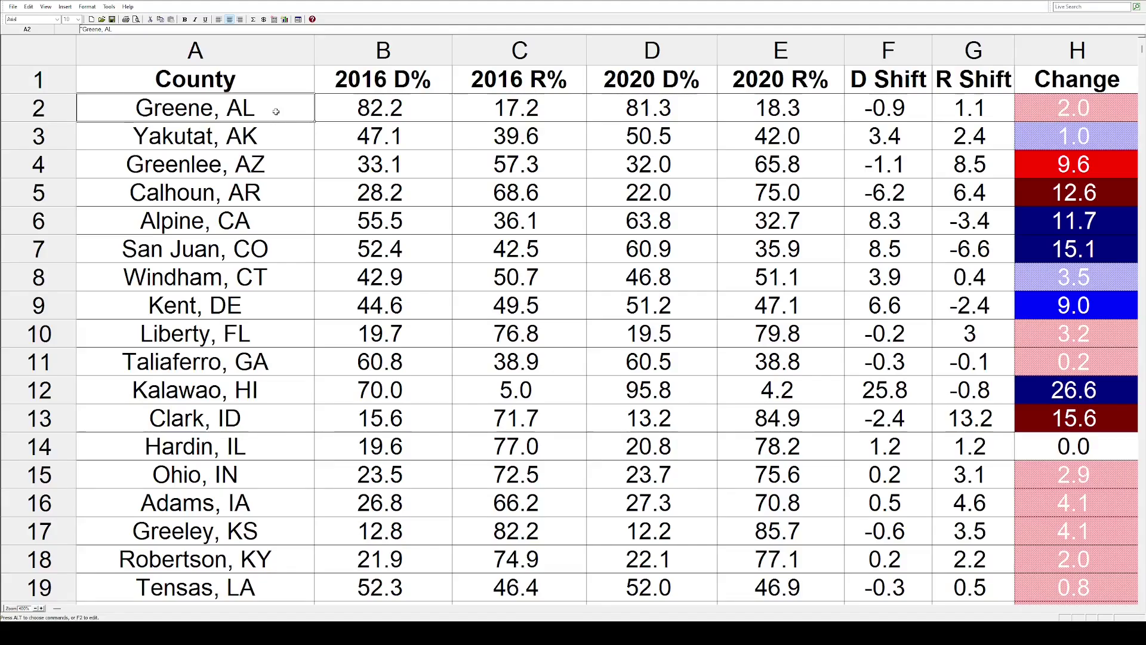
left_click_drag(275, 111, 427, 113)
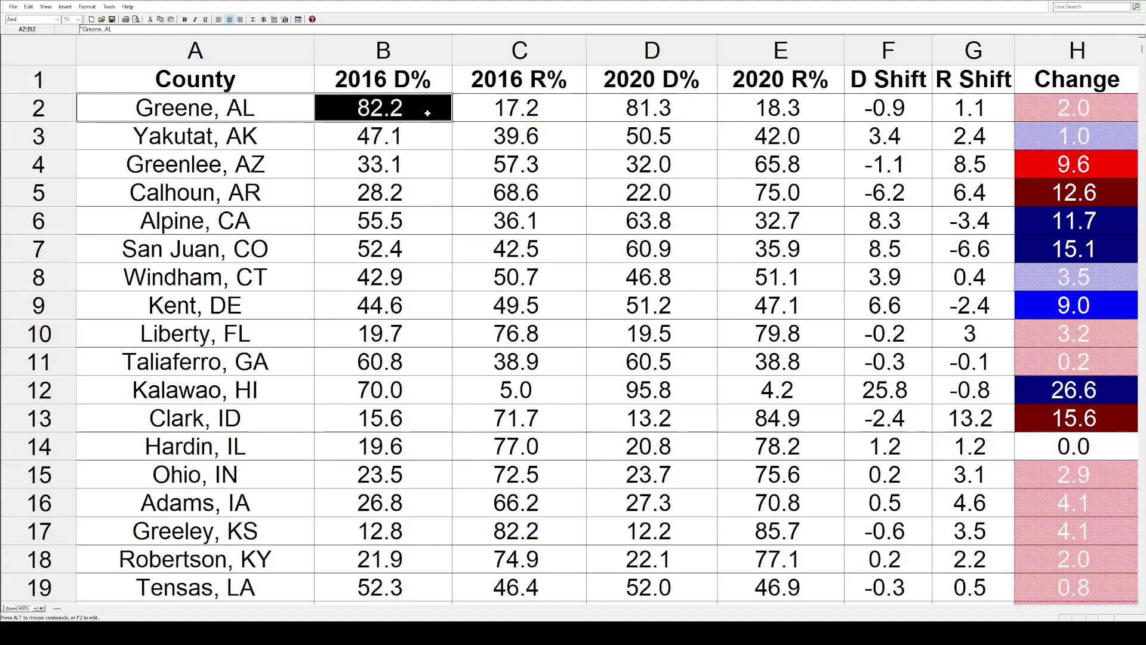
left_click_drag(428, 113, 696, 107)
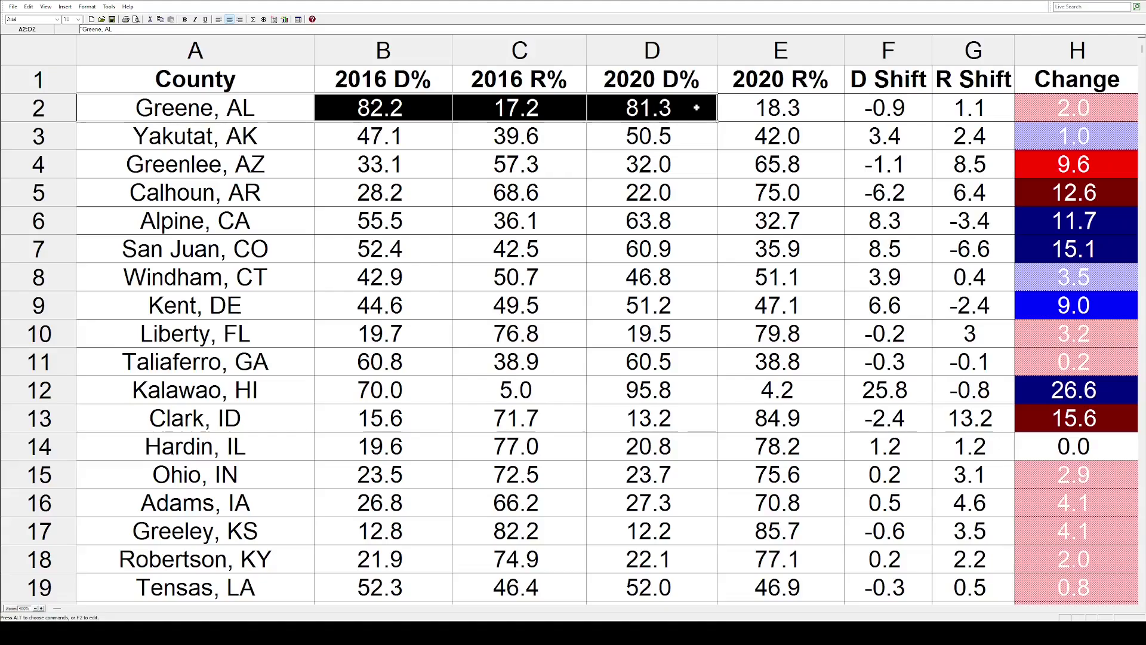
left_click_drag(696, 107, 981, 106)
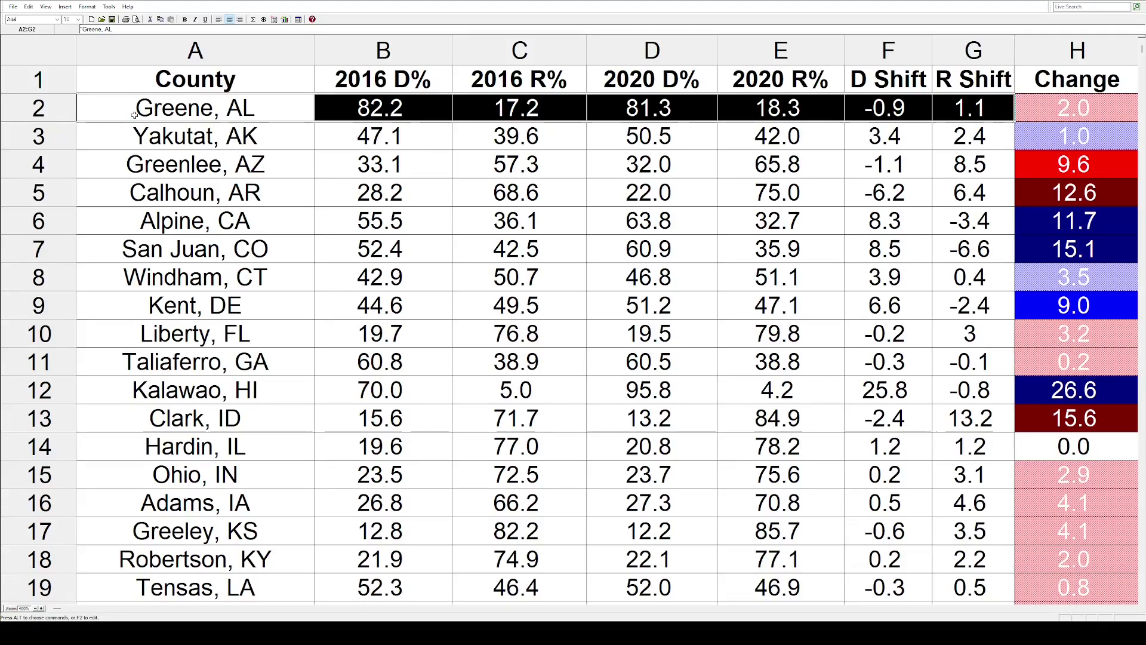
Step: Select whole county rows one by one, from Yakutat, AK through Clark, ID
left_click(46, 138)
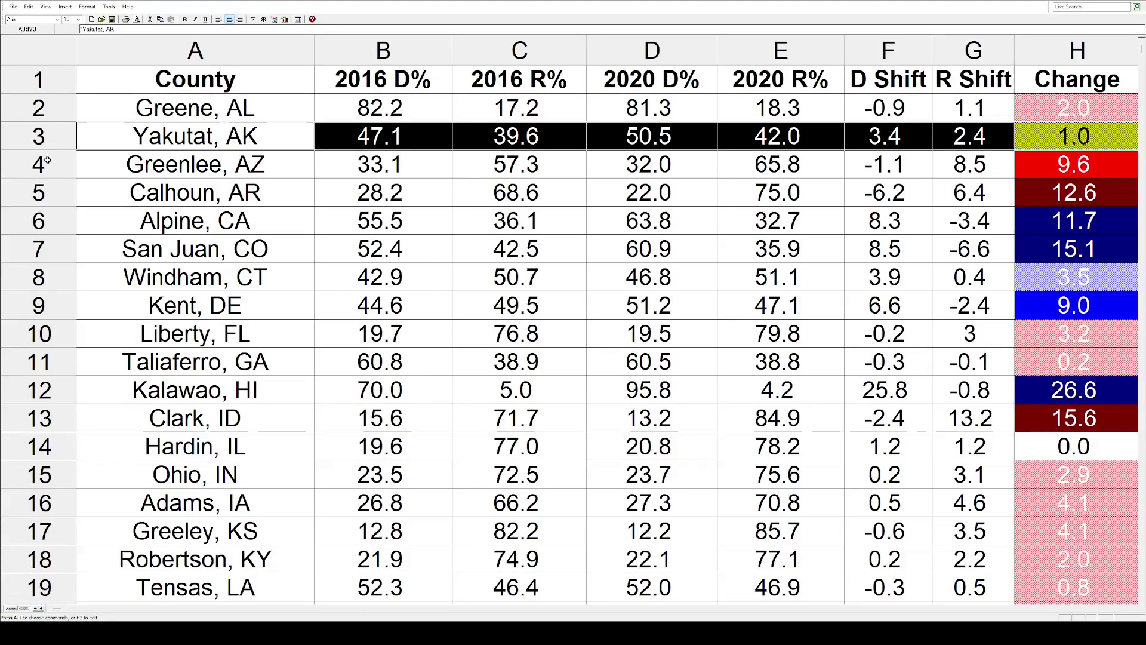
left_click(47, 160)
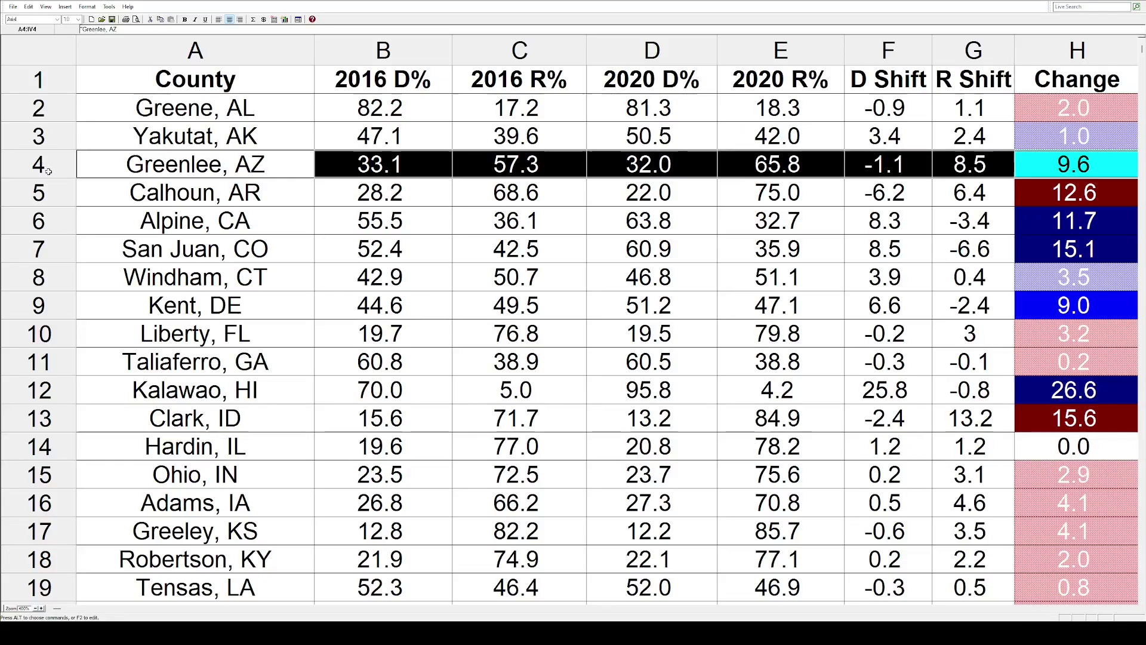
left_click(49, 190)
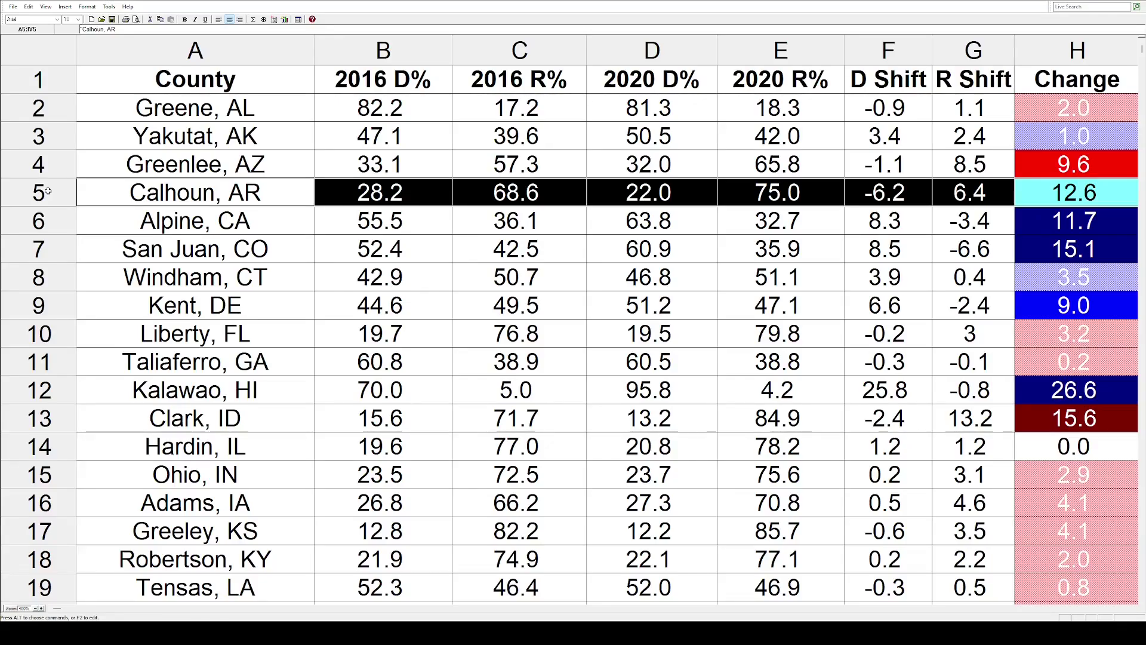
left_click(48, 219)
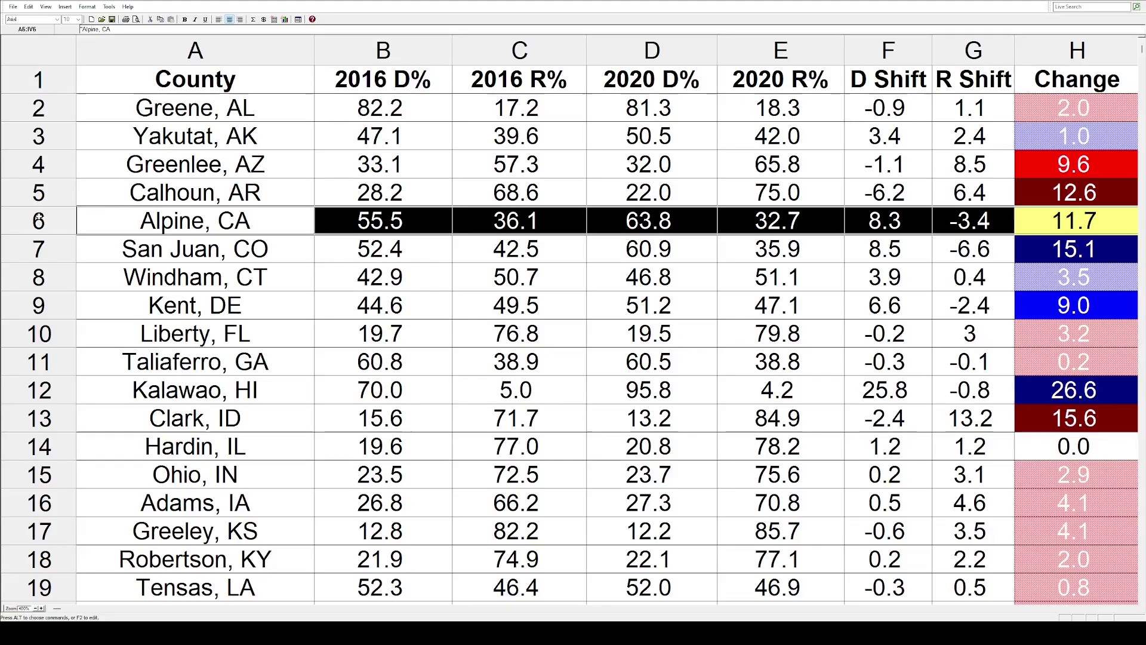
left_click(51, 244)
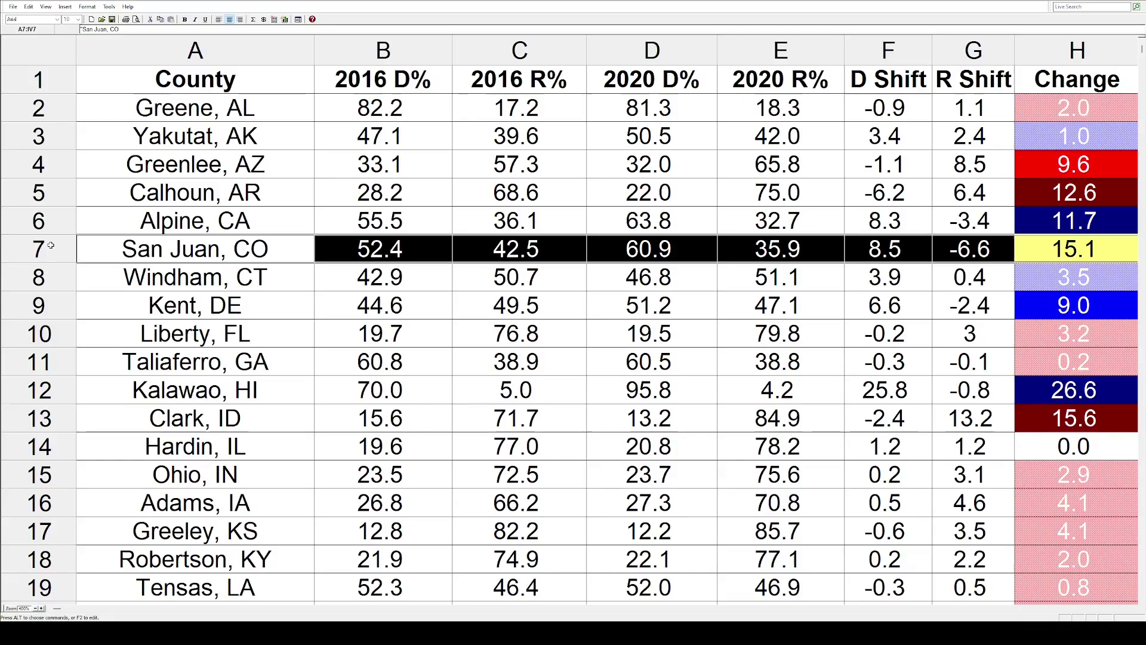
left_click(54, 265)
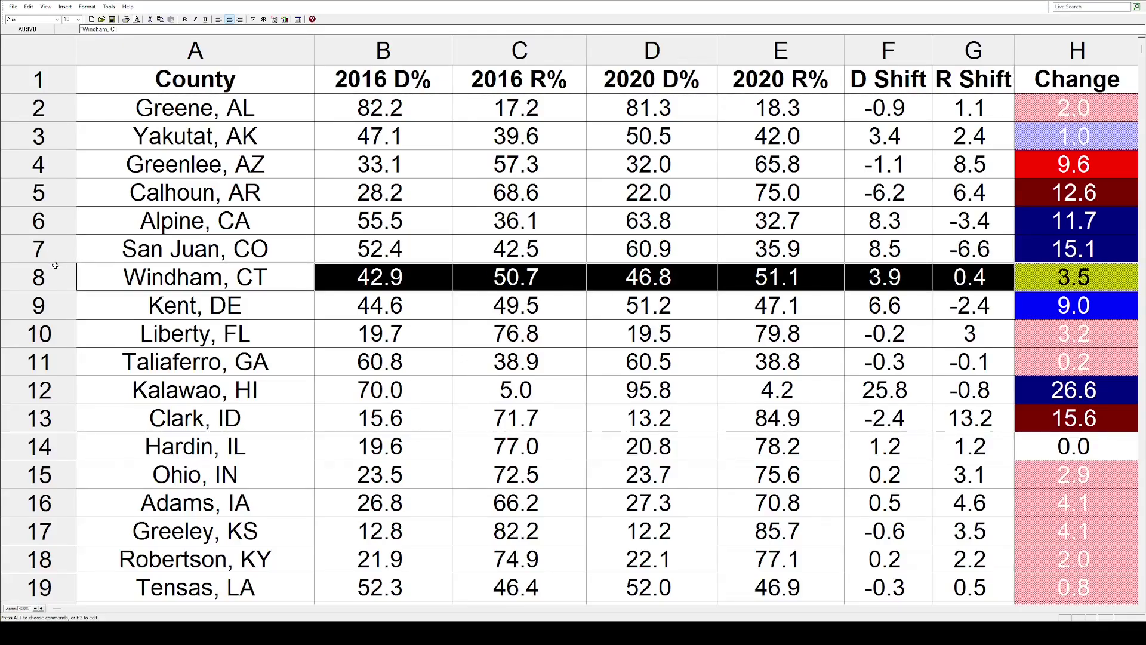
left_click(59, 304)
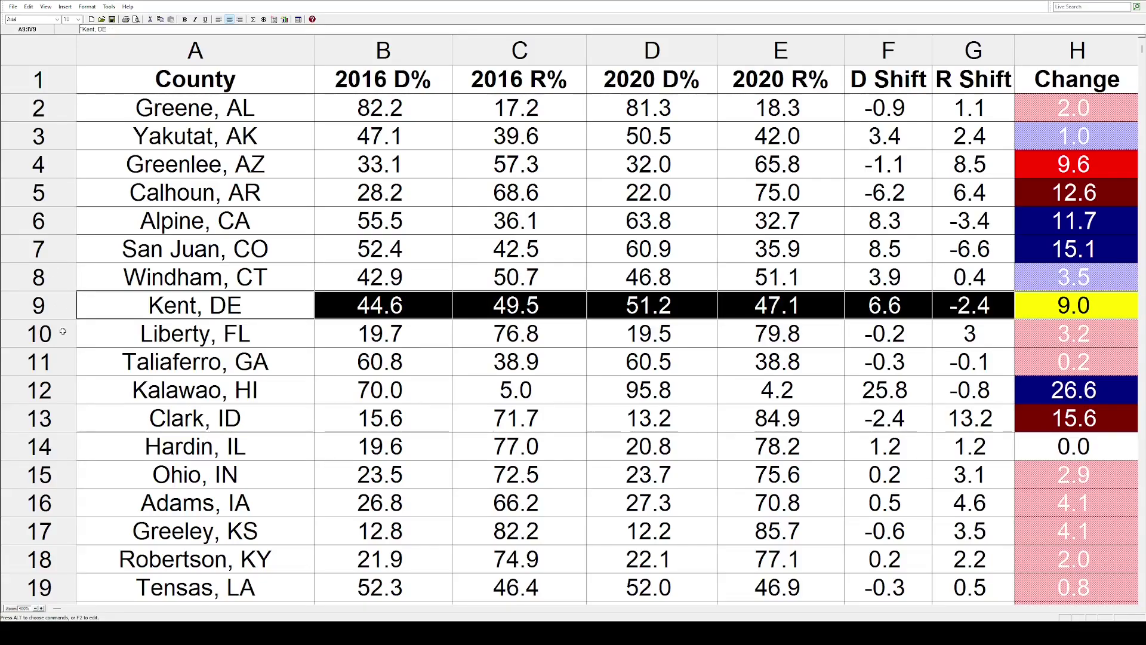
left_click(61, 332)
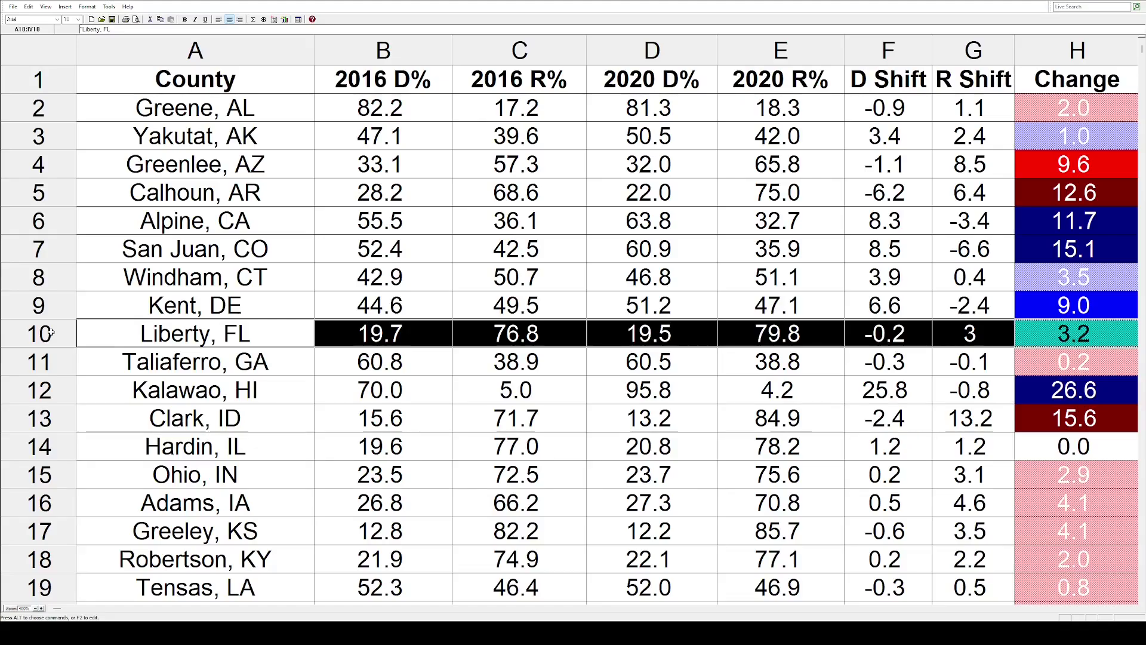
left_click(54, 360)
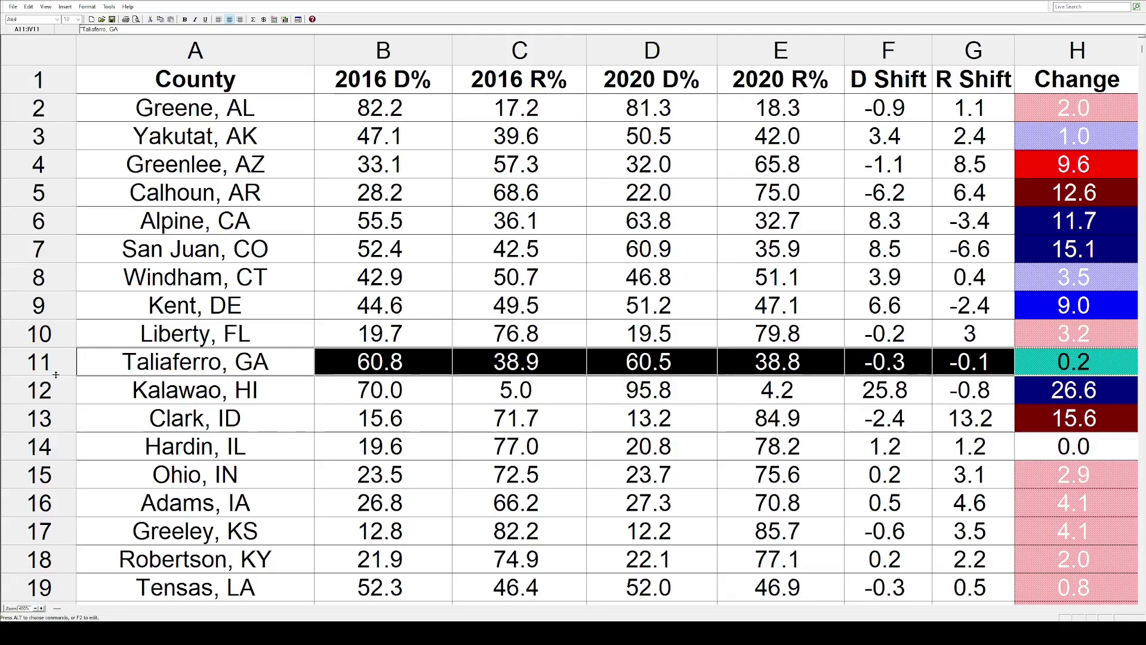
left_click(57, 388)
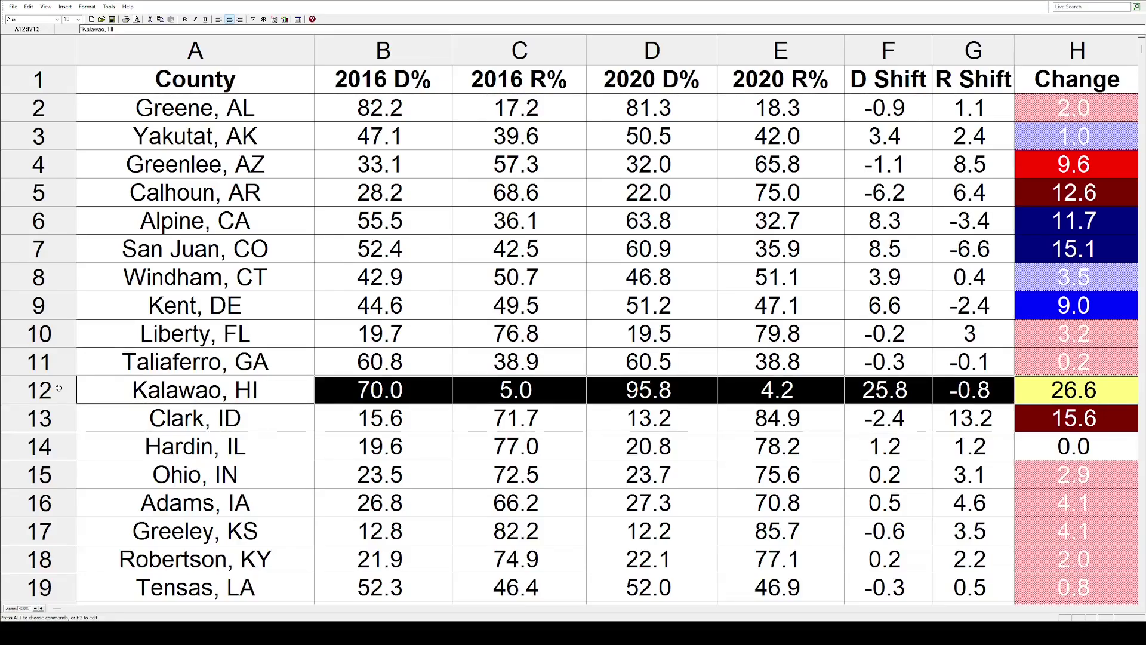
left_click(58, 415)
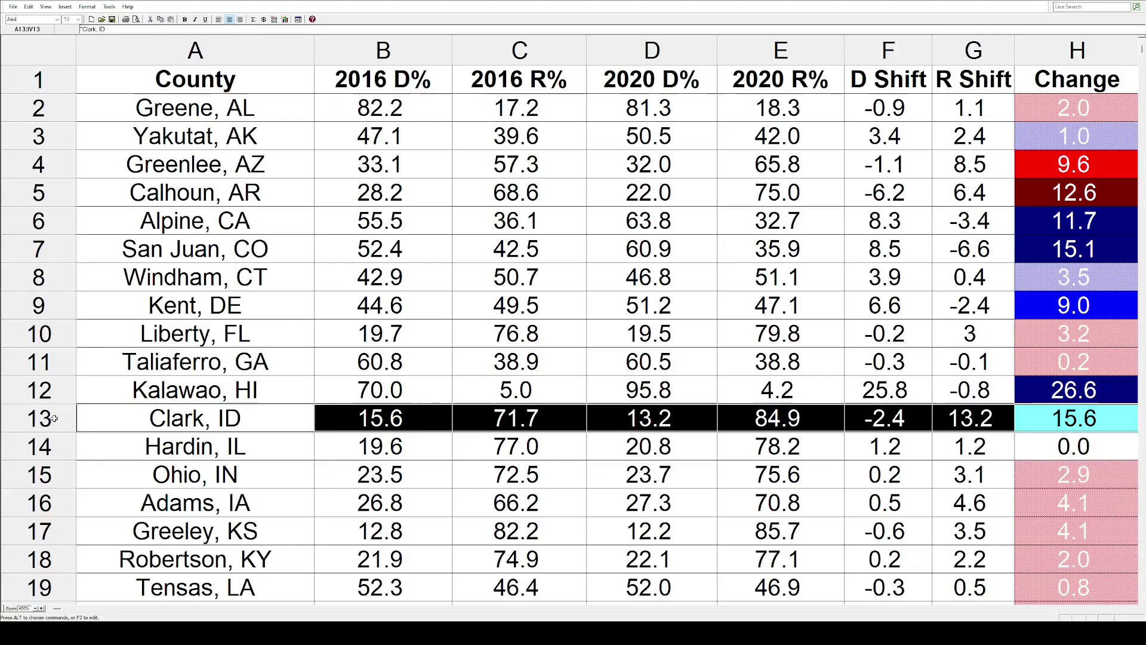
Step: Select the Hardin IL, Ohio IN, Adams IA and Greeley KS rows in turn
left_click(55, 442)
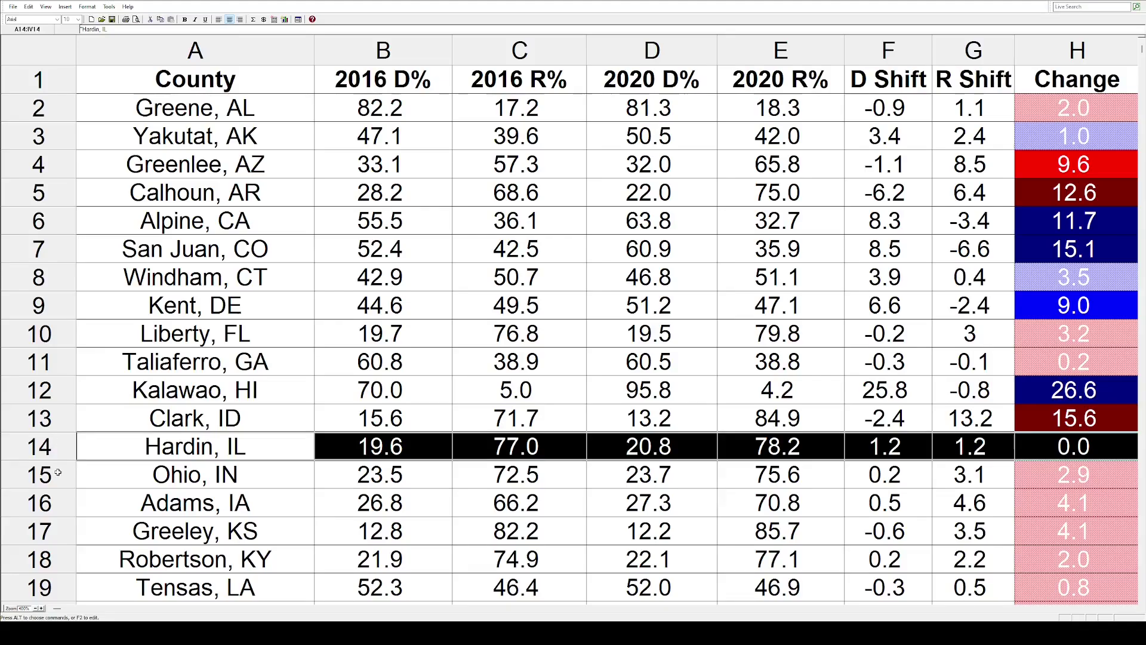
left_click(54, 465)
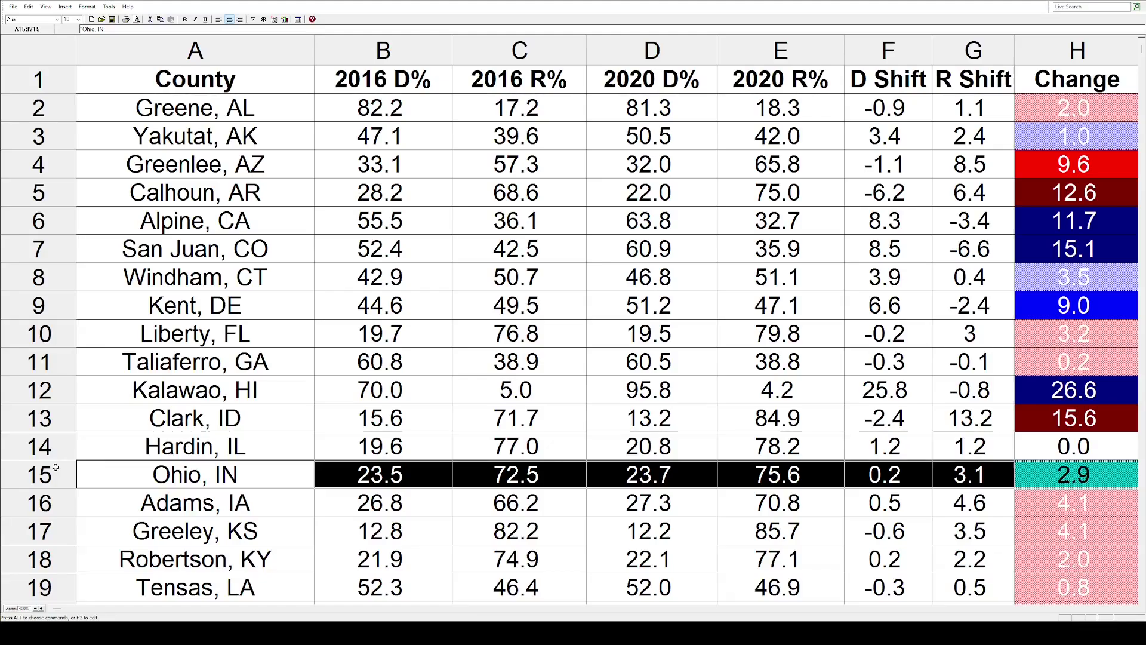
left_click(57, 504)
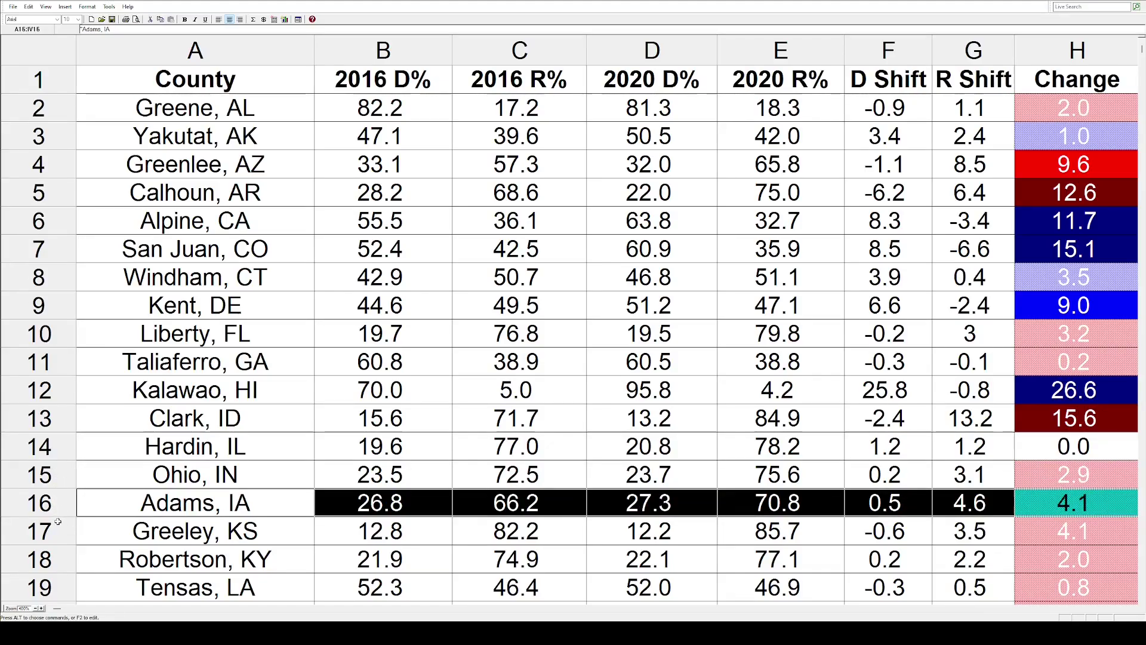
left_click(58, 522)
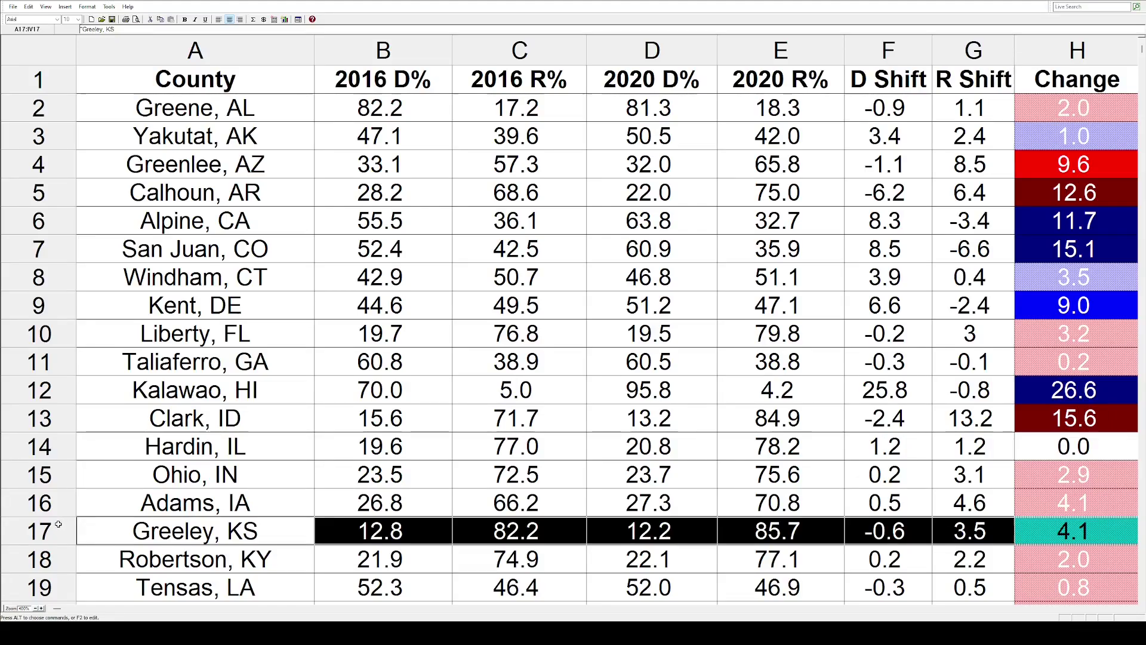
Step: Select each county row from Robertson, KY down through Traverse, MN
scroll(63, 477, "down", 4)
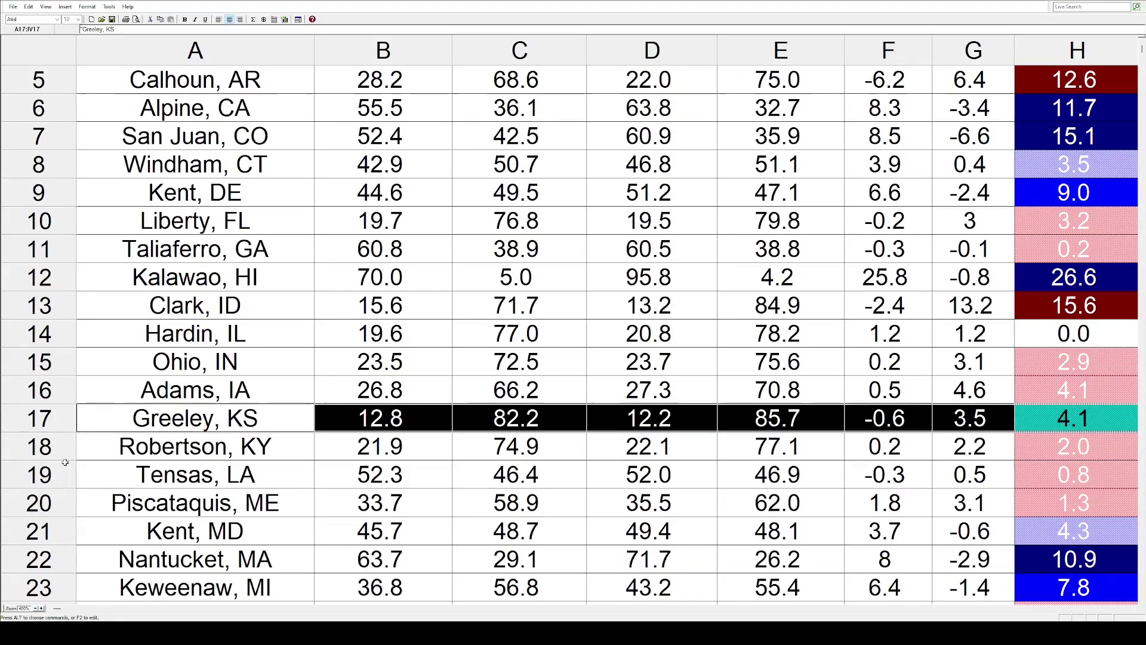
left_click(53, 448)
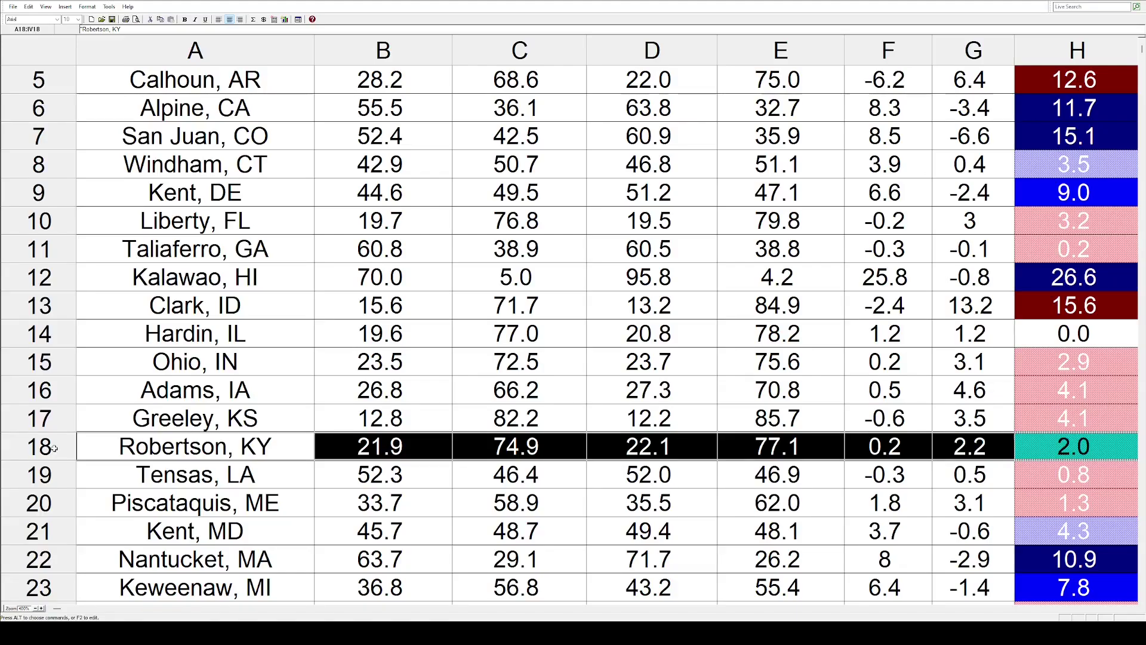
left_click(54, 474)
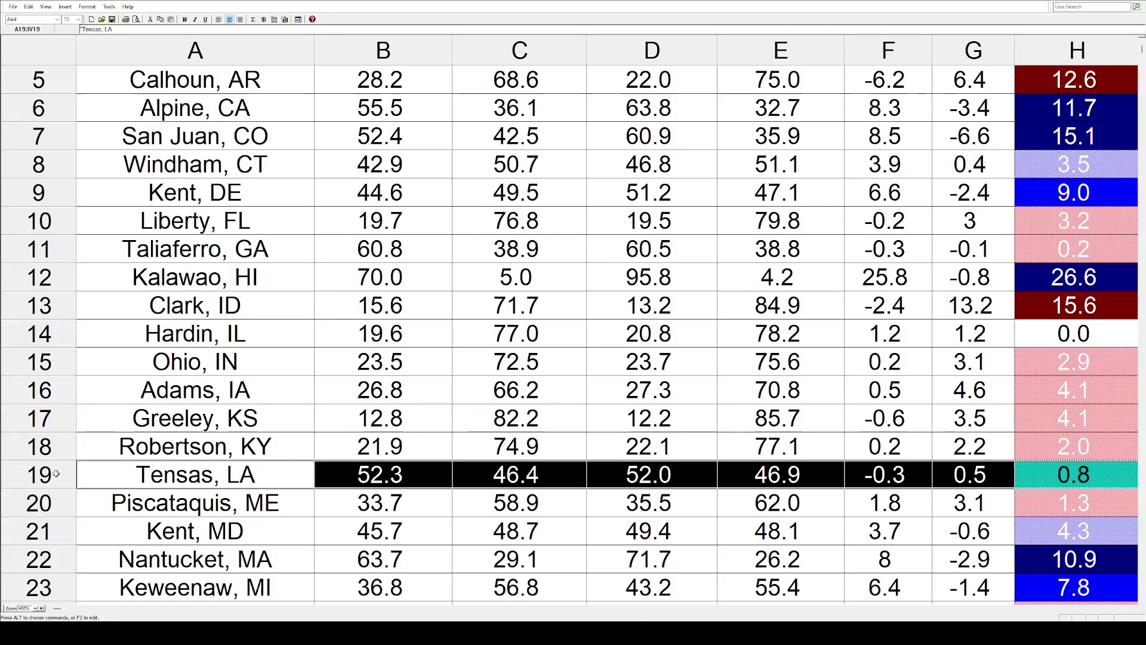
left_click(60, 502)
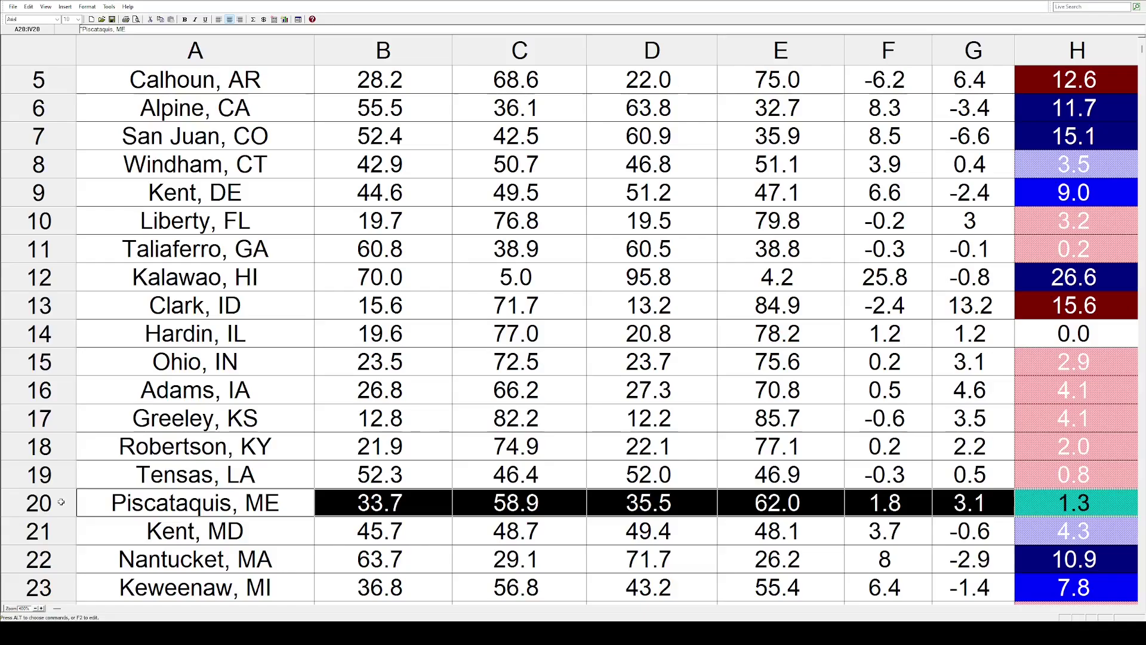
left_click(64, 523)
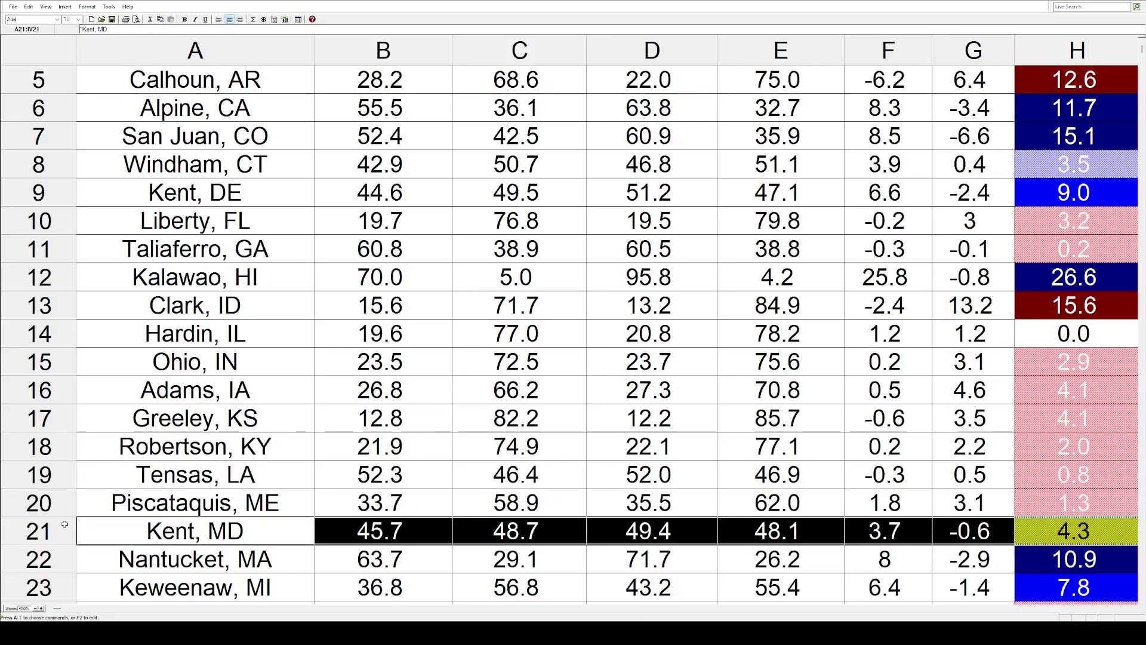
scroll(69, 513, "down", 1)
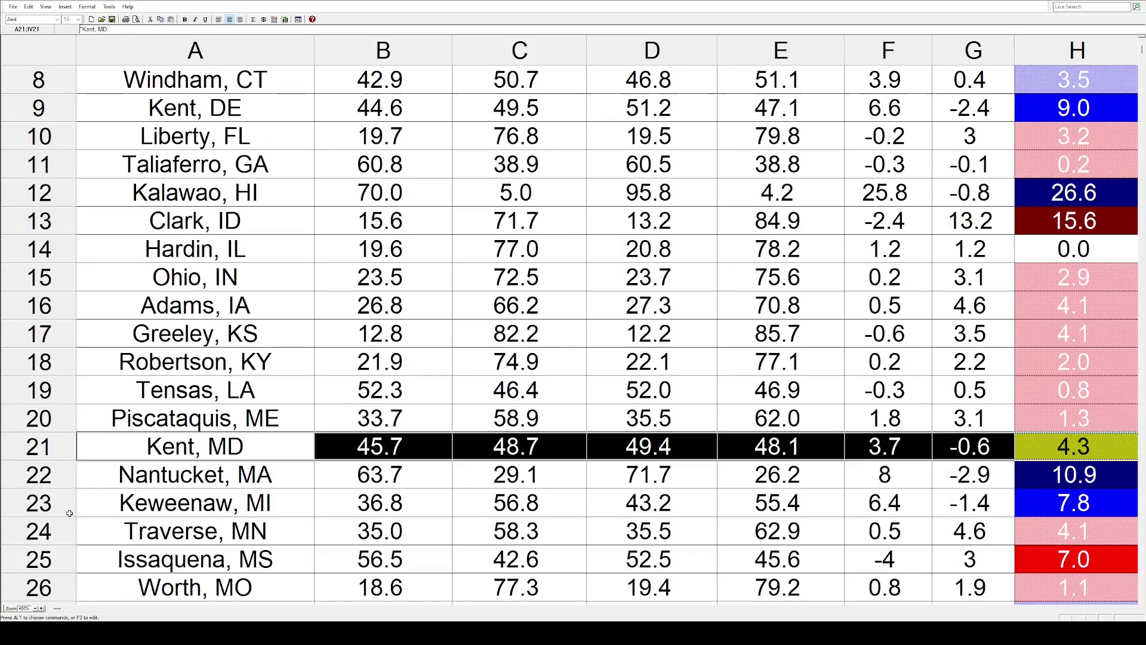
left_click(58, 473)
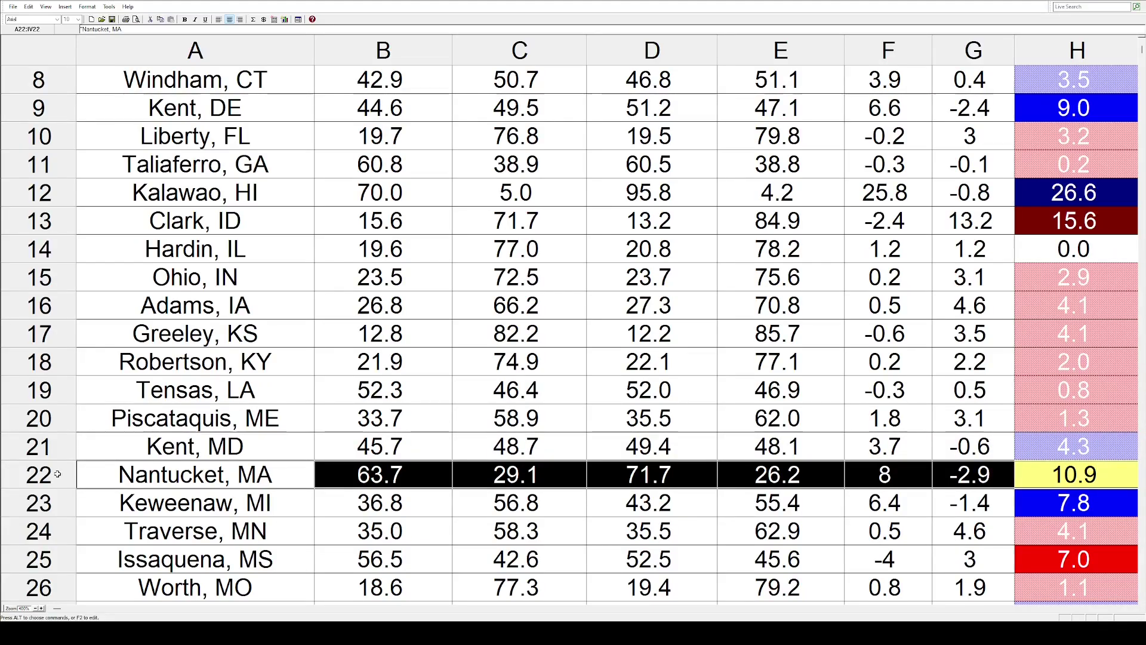
left_click(60, 501)
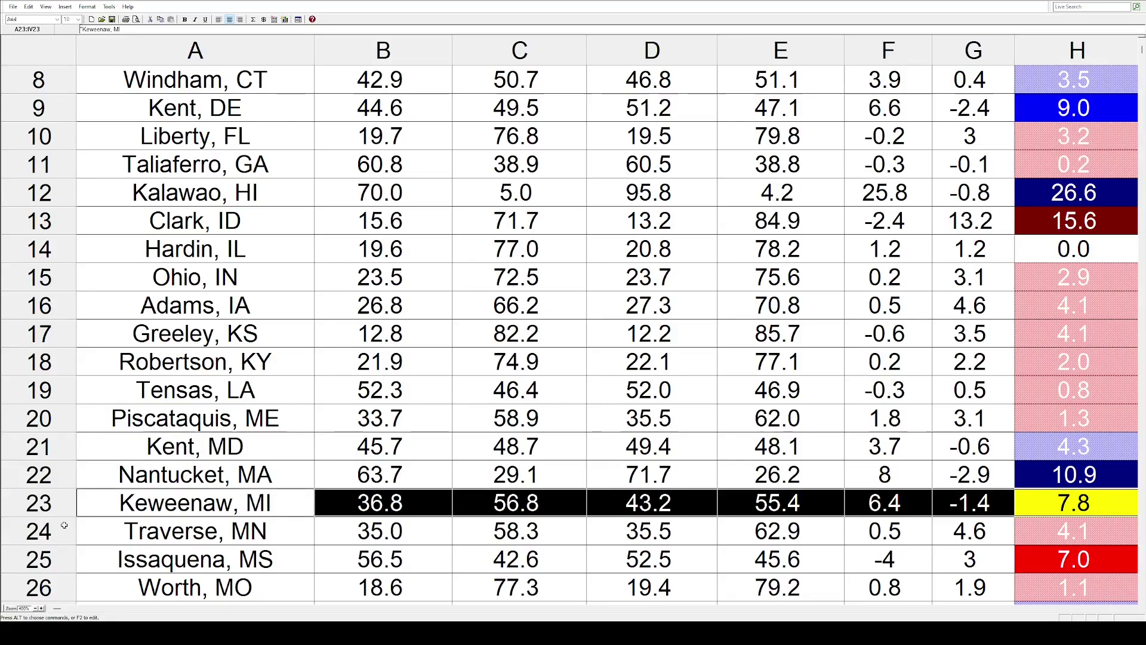
left_click(64, 525)
Step: Select each county row from Issaquena, MS down through Coös, NH
scroll(64, 514, "down", 1)
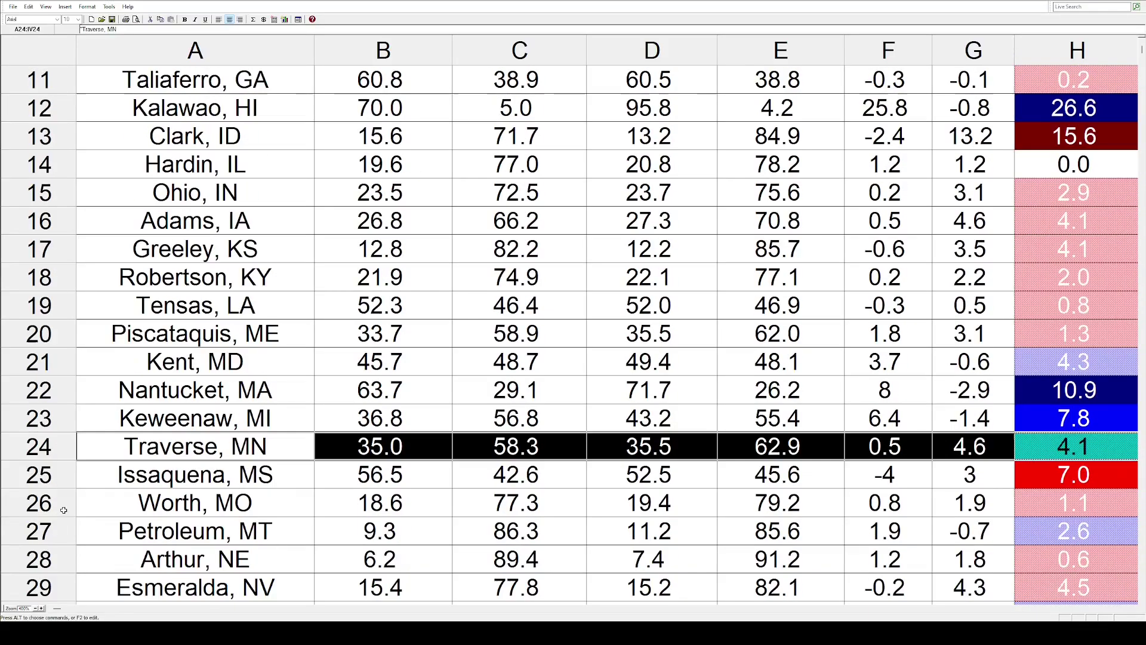
left_click(58, 477)
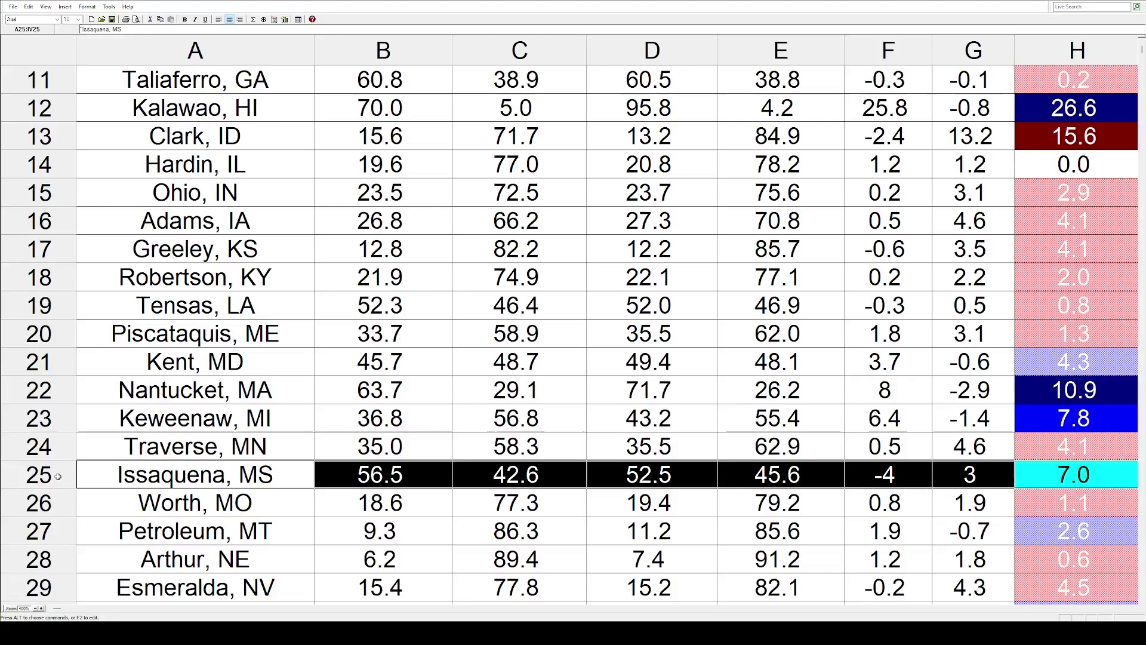
left_click(58, 497)
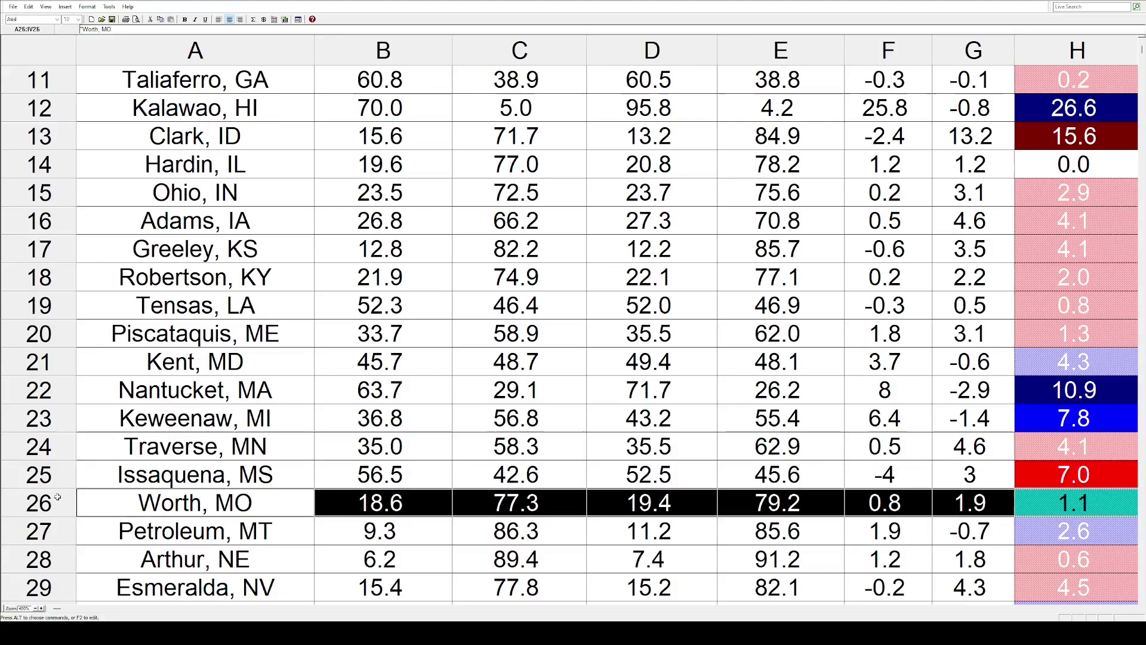
left_click(59, 528)
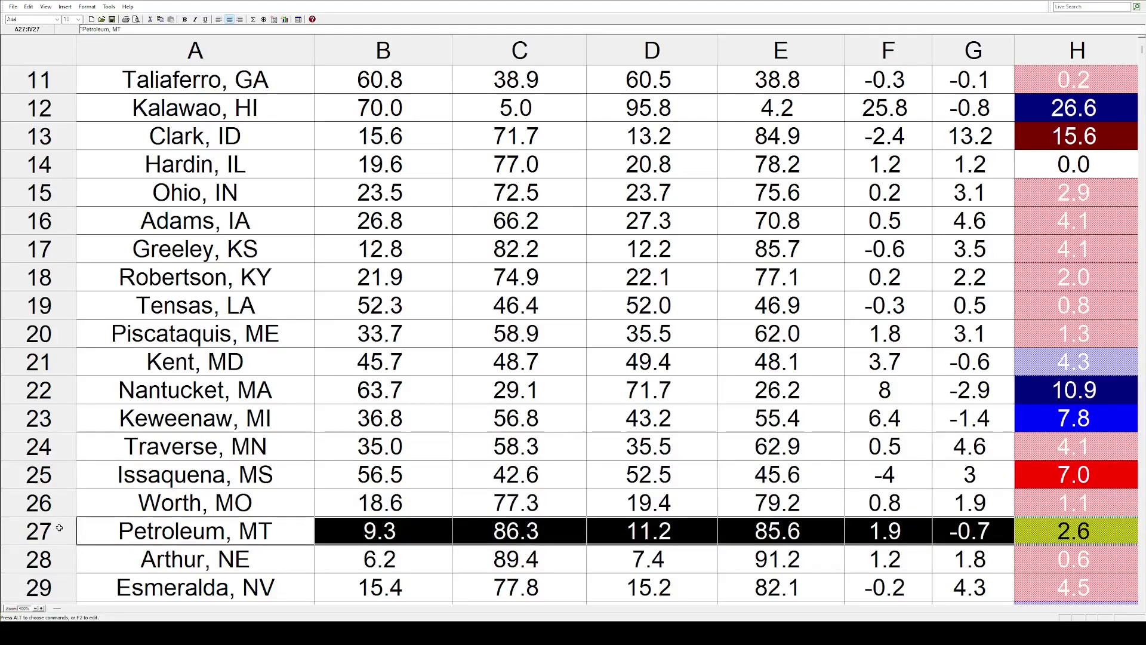
scroll(60, 519, "down", 3)
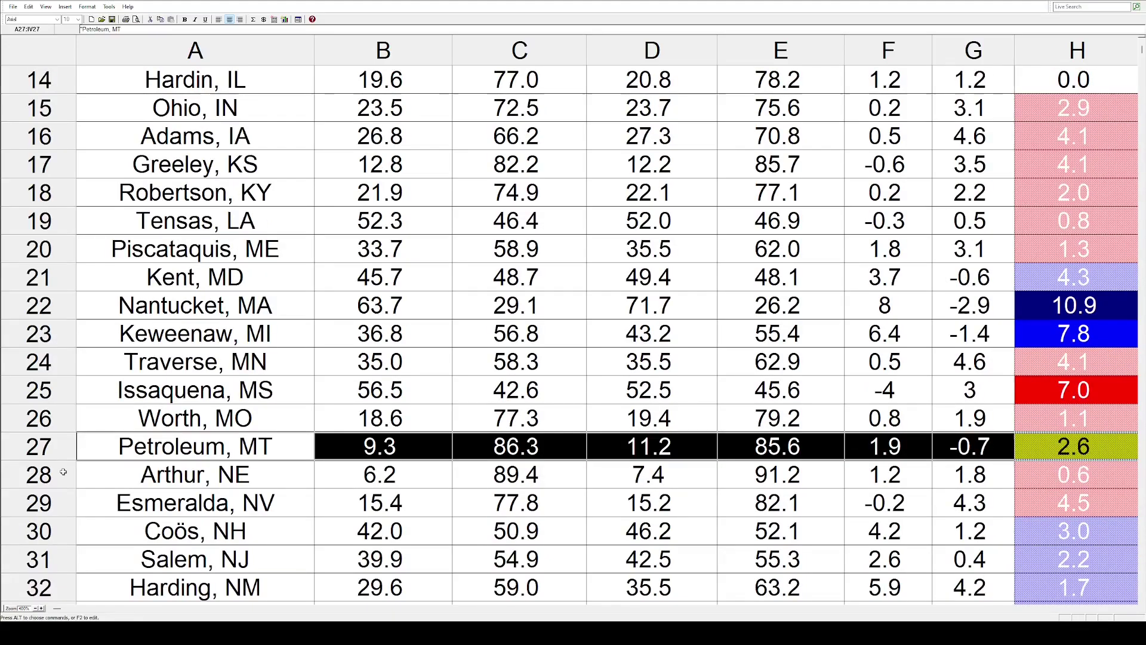
left_click(63, 472)
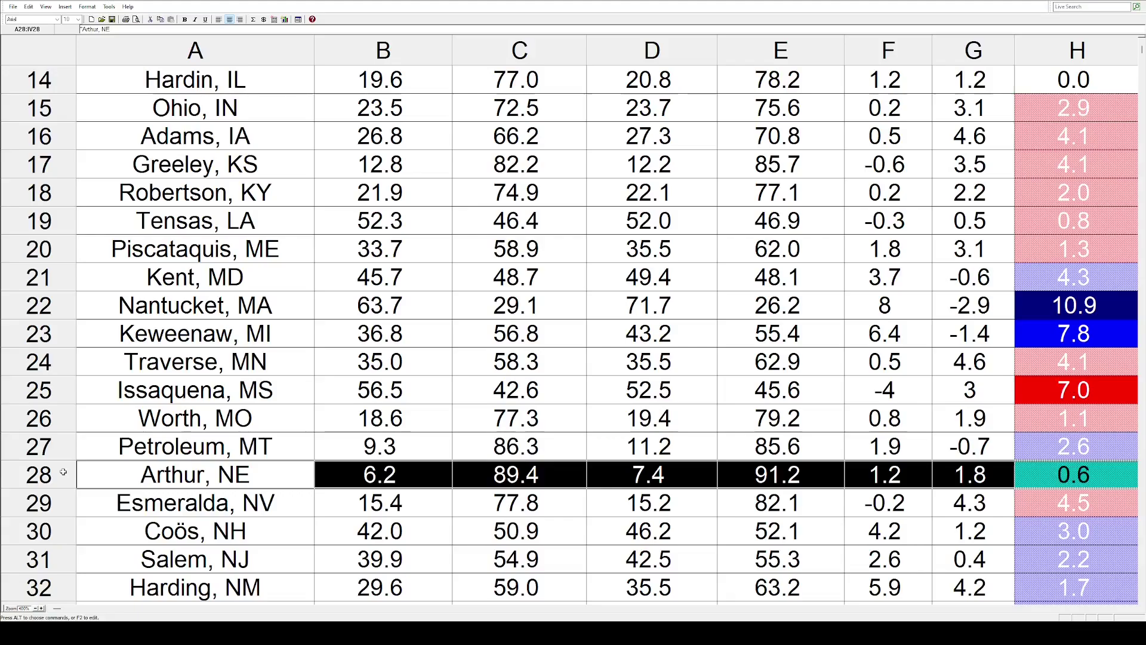
left_click(55, 502)
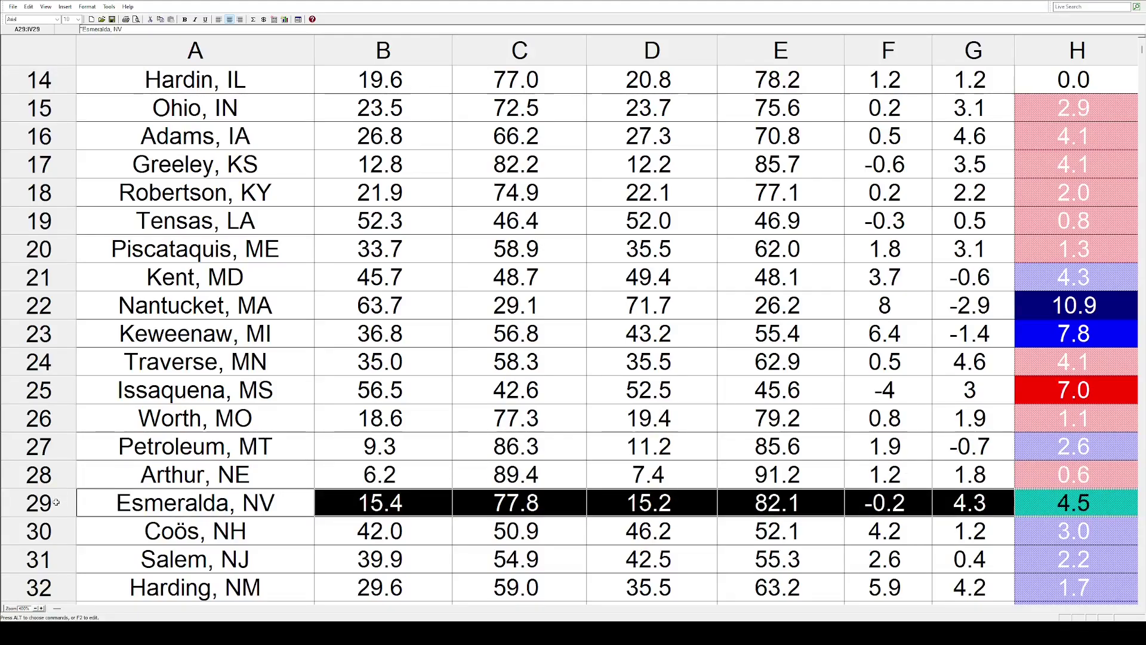
left_click(51, 528)
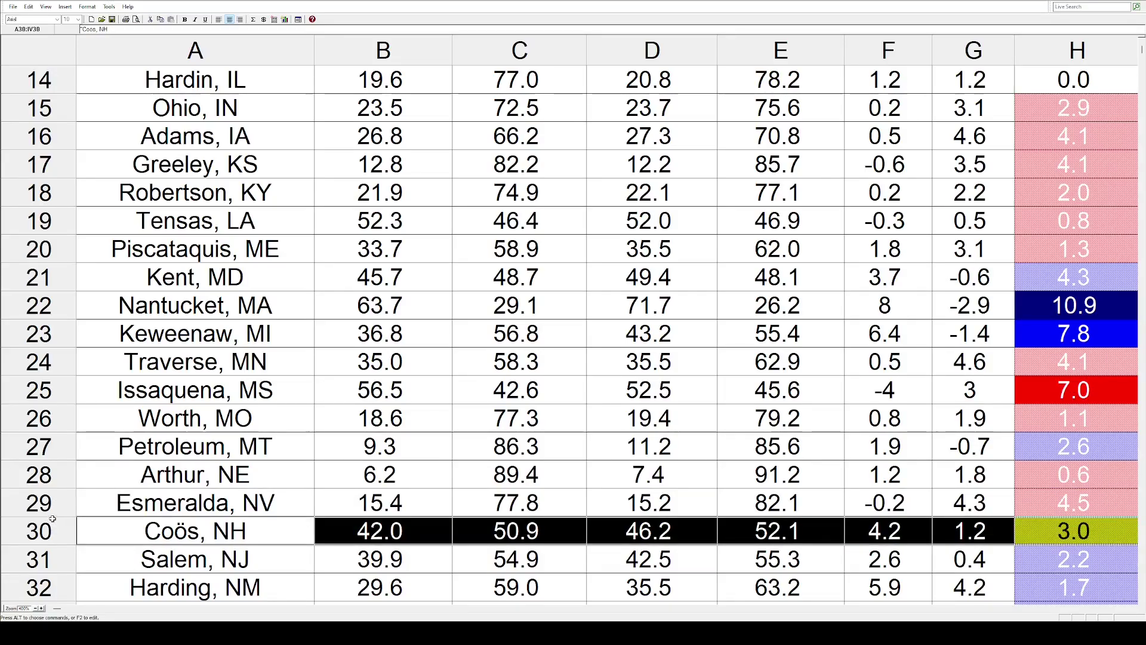
Step: Select each county row from Salem, NJ down through Vinton, OH
scroll(53, 522, "down", 1)
left_click(59, 528)
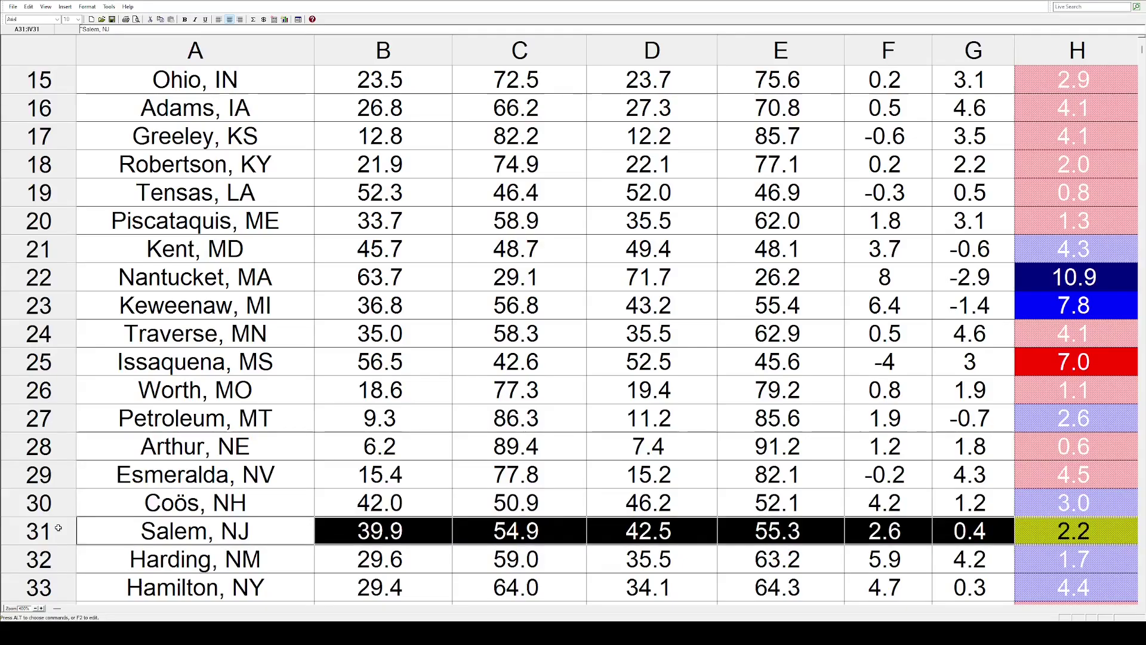
scroll(60, 525, "down", 2)
left_click(63, 503)
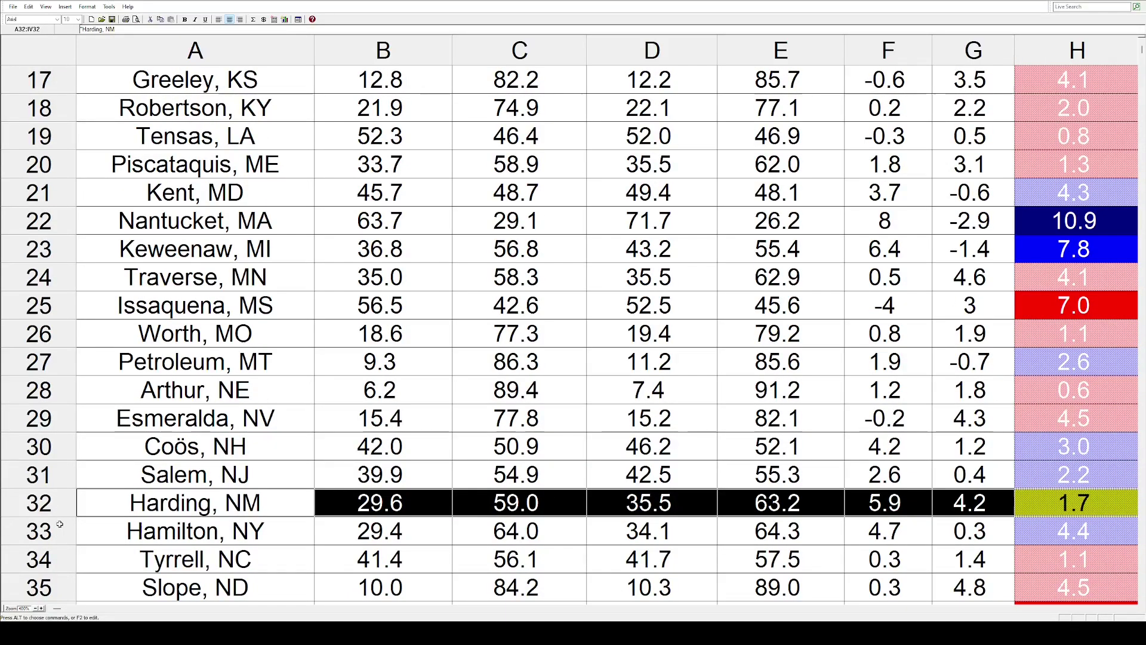
left_click(60, 522)
scroll(60, 522, "down", 1)
scroll(59, 522, "down", 1)
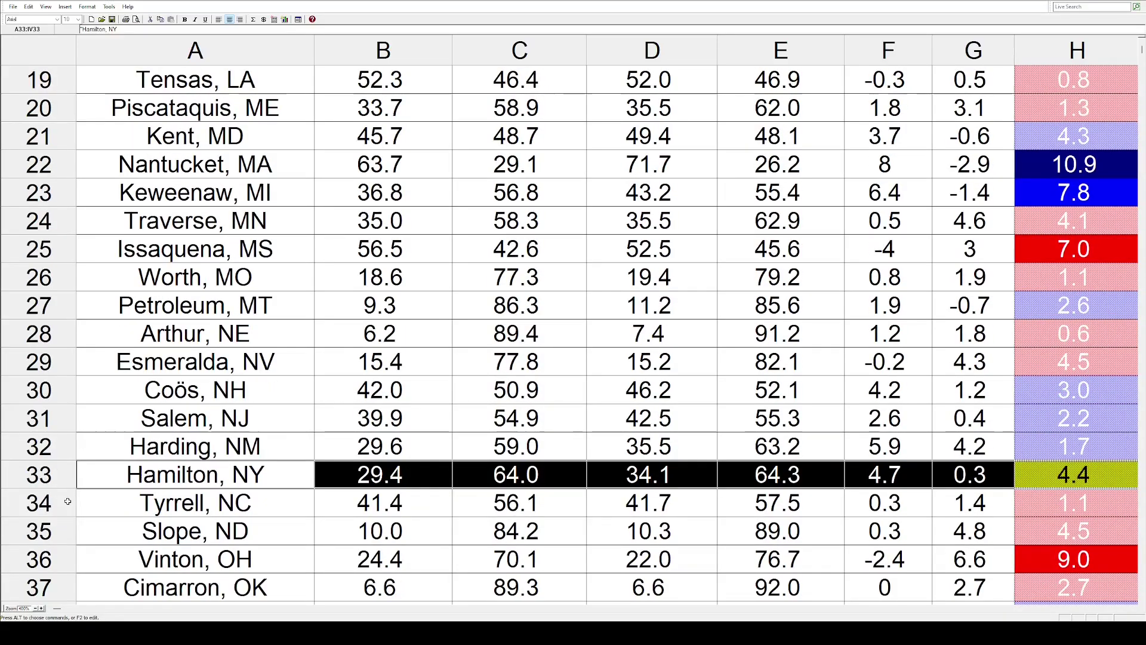
left_click(64, 502)
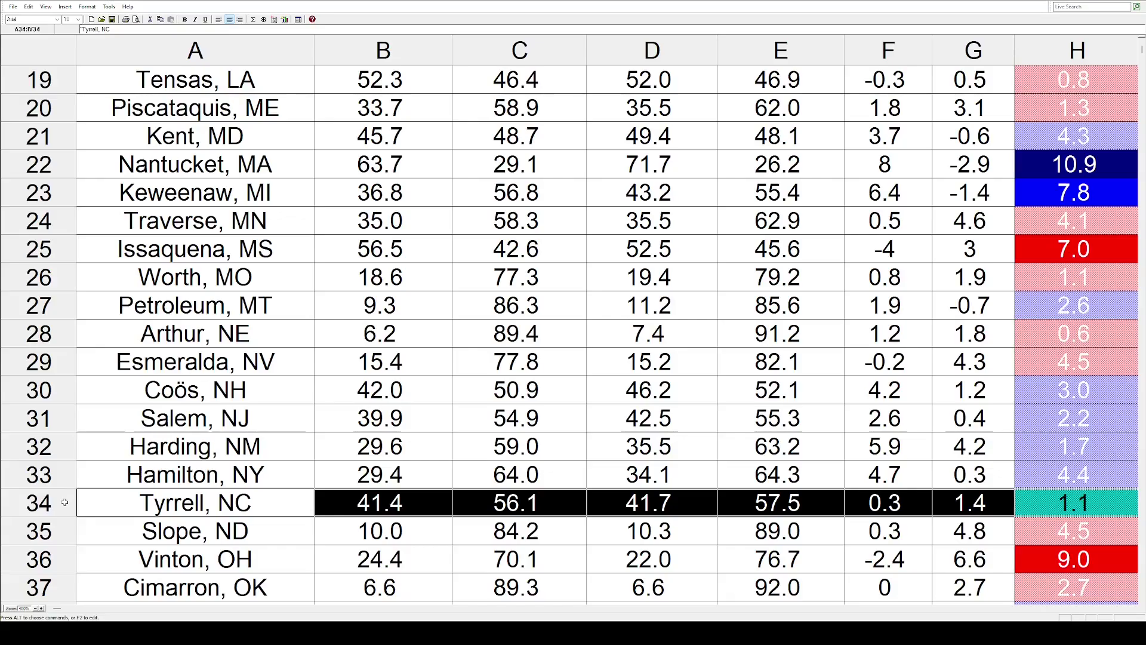
left_click(56, 525)
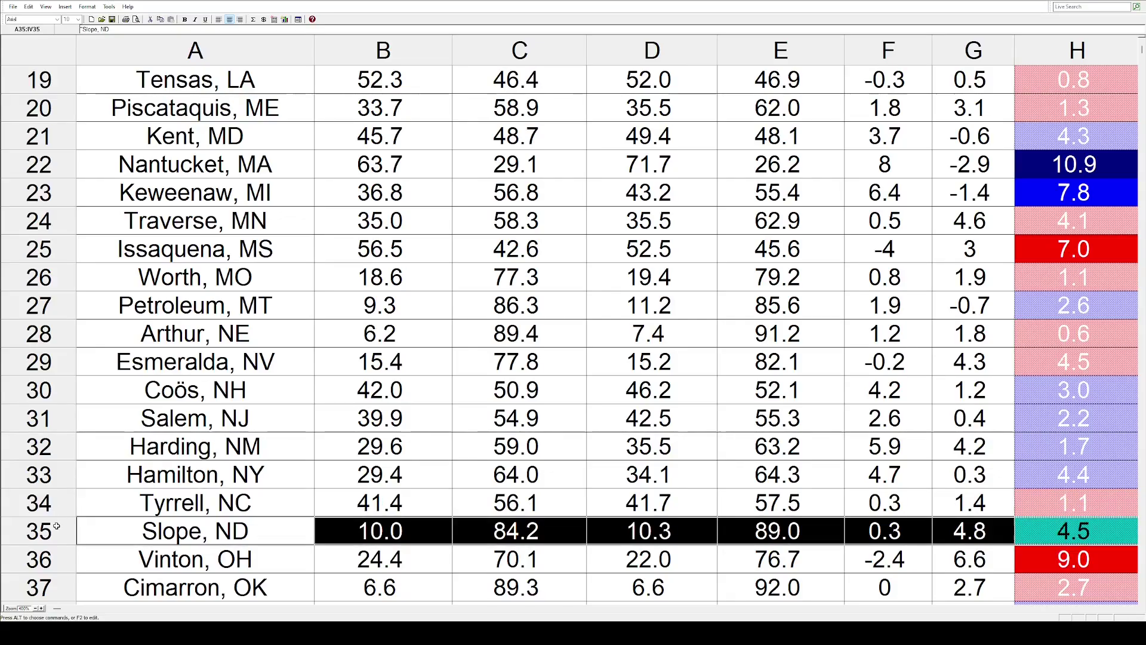
left_click(59, 552)
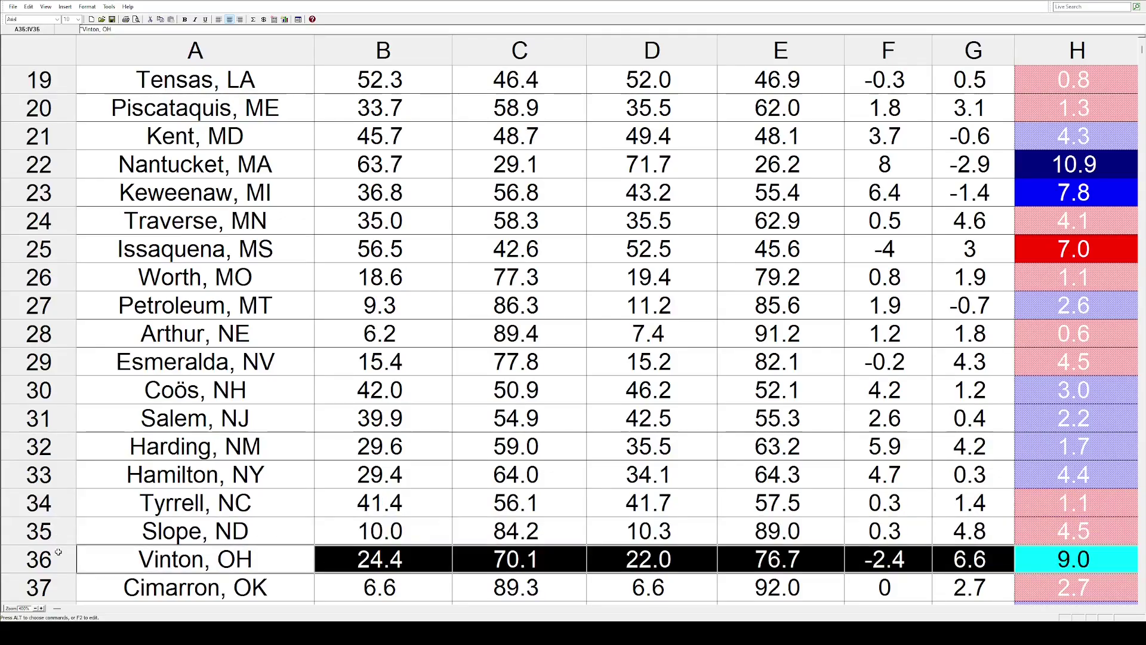
scroll(59, 552, "down", 1)
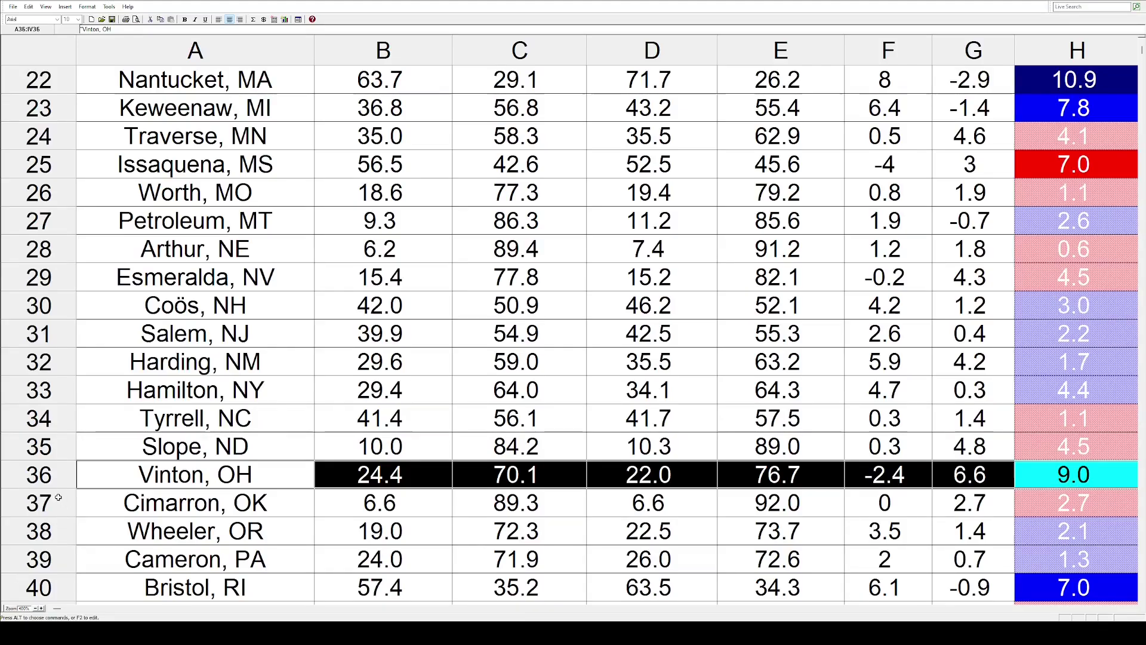
Step: Review the Cimarron OK, Wheeler OR, Cameron PA, Bristol RI and Allendale SC rows
left_click(58, 497)
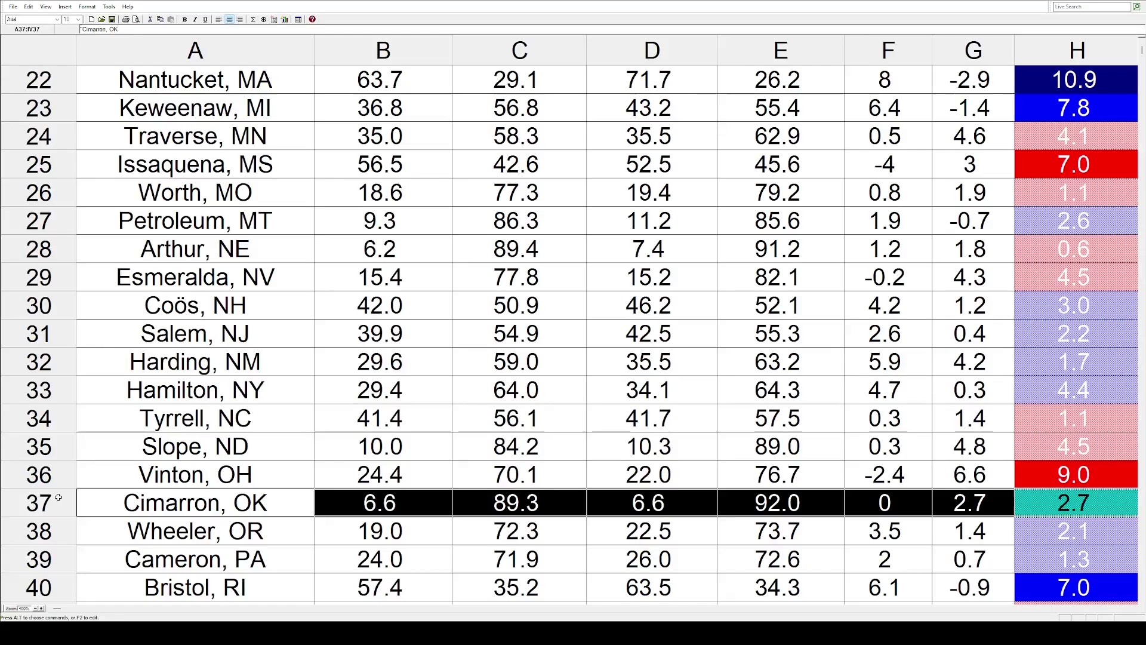
left_click(56, 523)
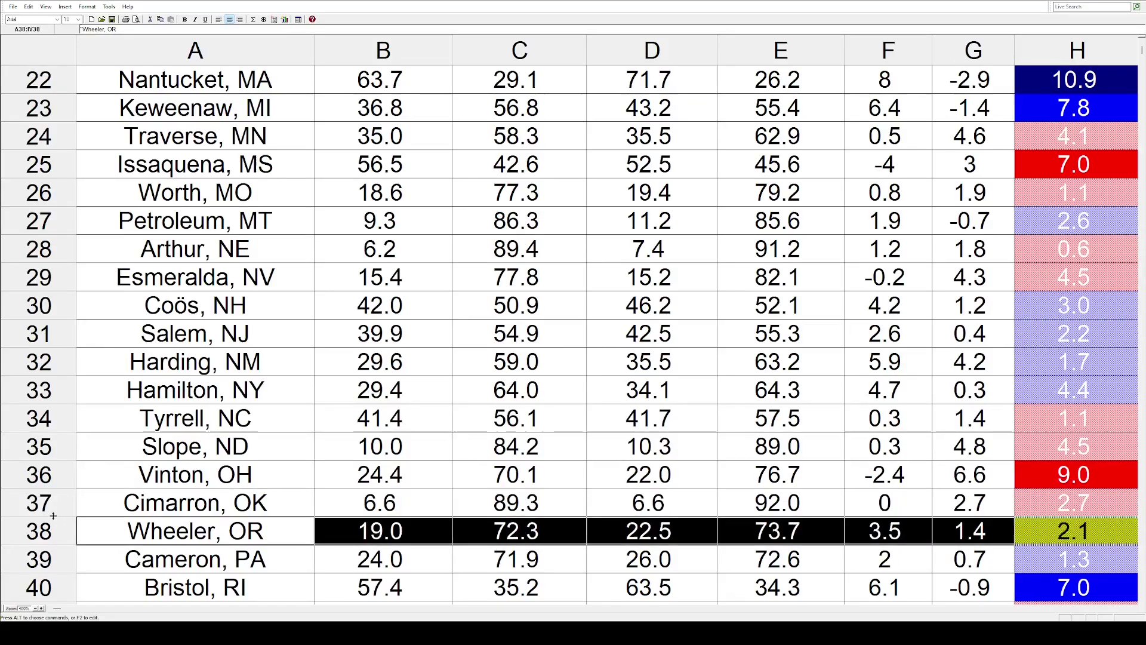
scroll(55, 518, "down", 2)
left_click(53, 451)
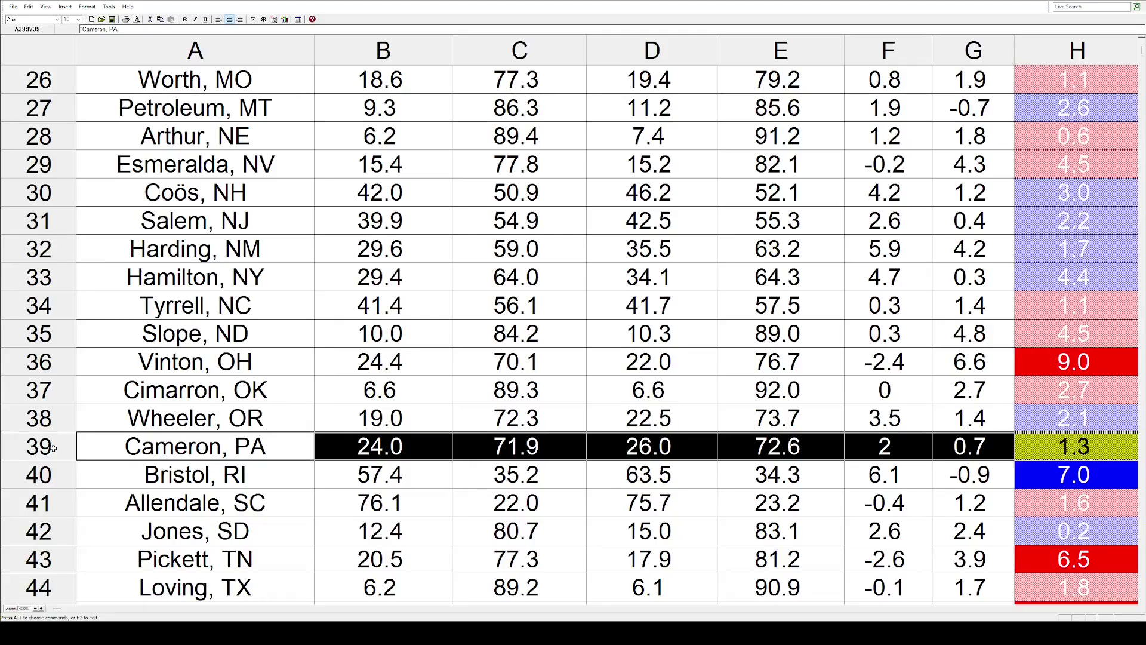
left_click(53, 475)
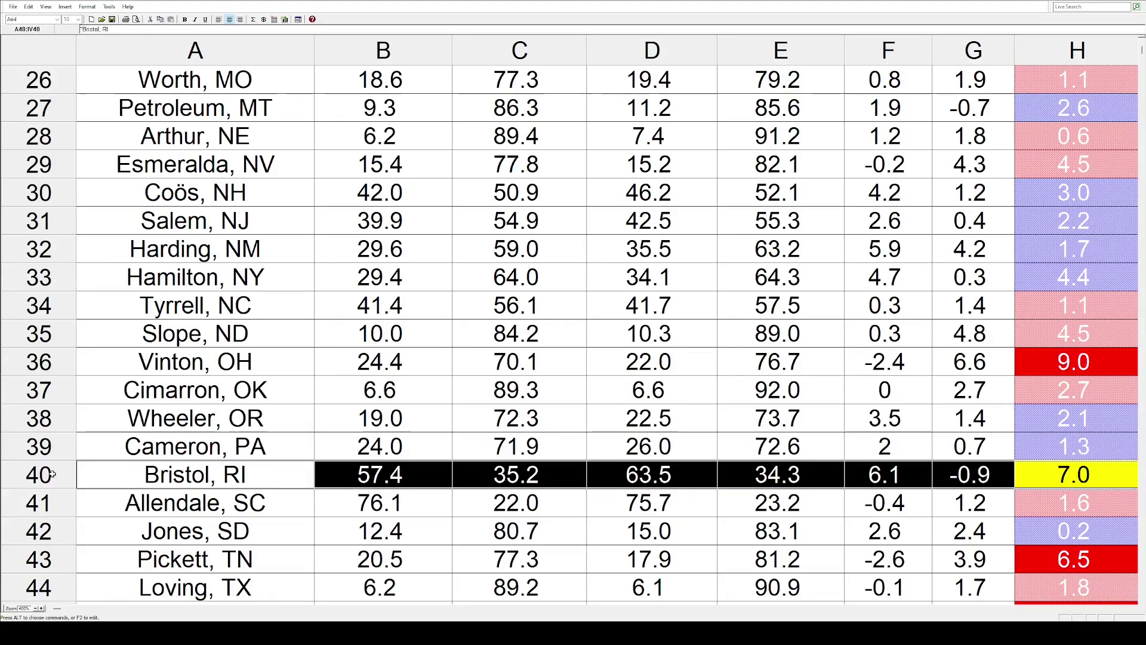
left_click(53, 500)
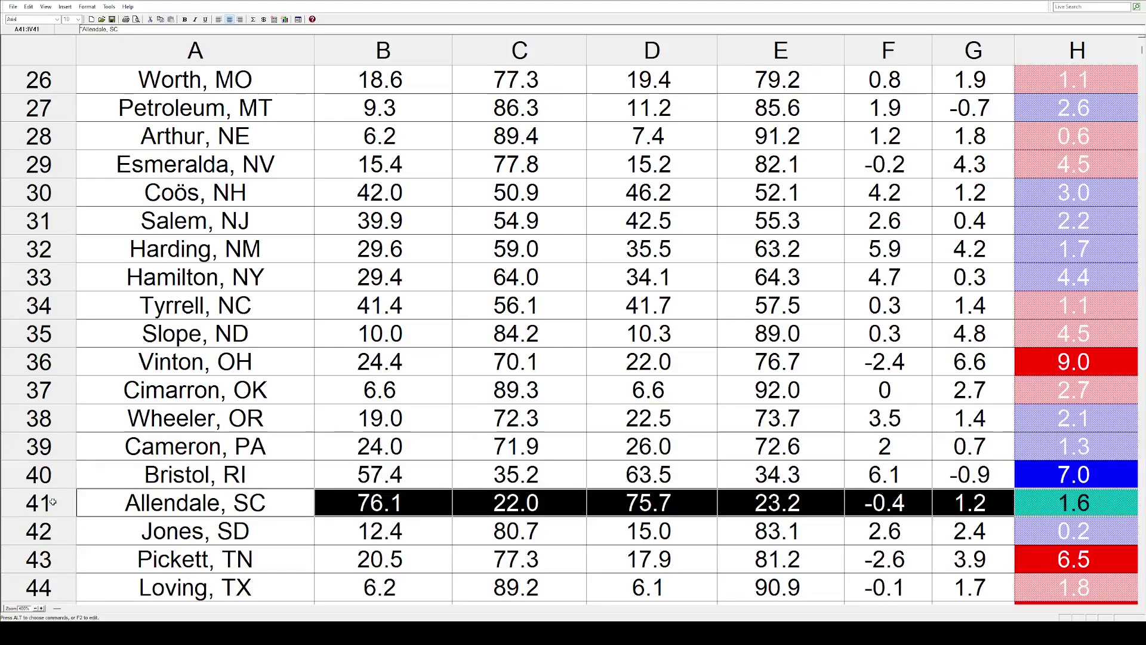
Step: Review the Jones SD, Pickett TN, Loving TX, Daggett UT and Essex VT rows
scroll(60, 478, "down", 2)
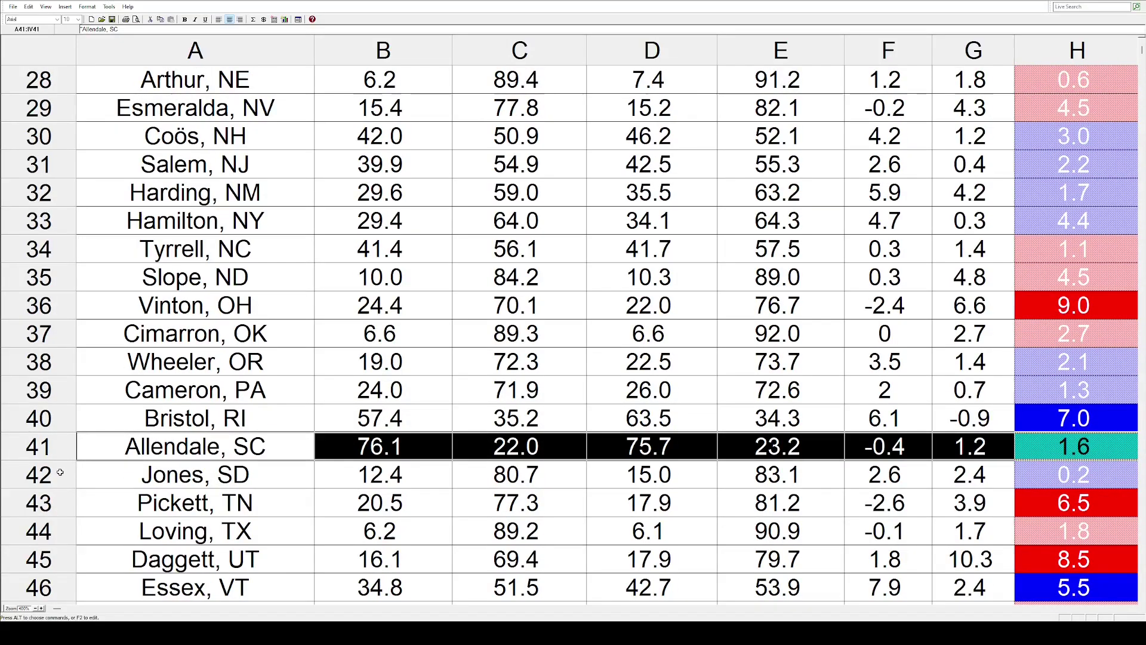
left_click(60, 473)
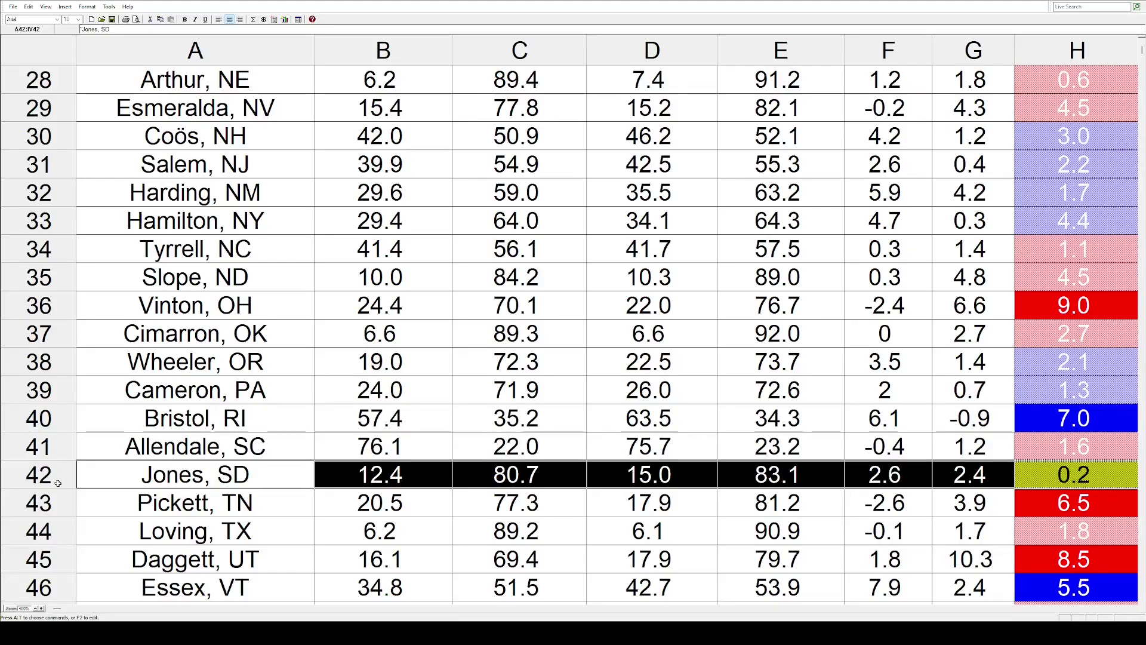
left_click(56, 502)
scroll(57, 495, "down", 2)
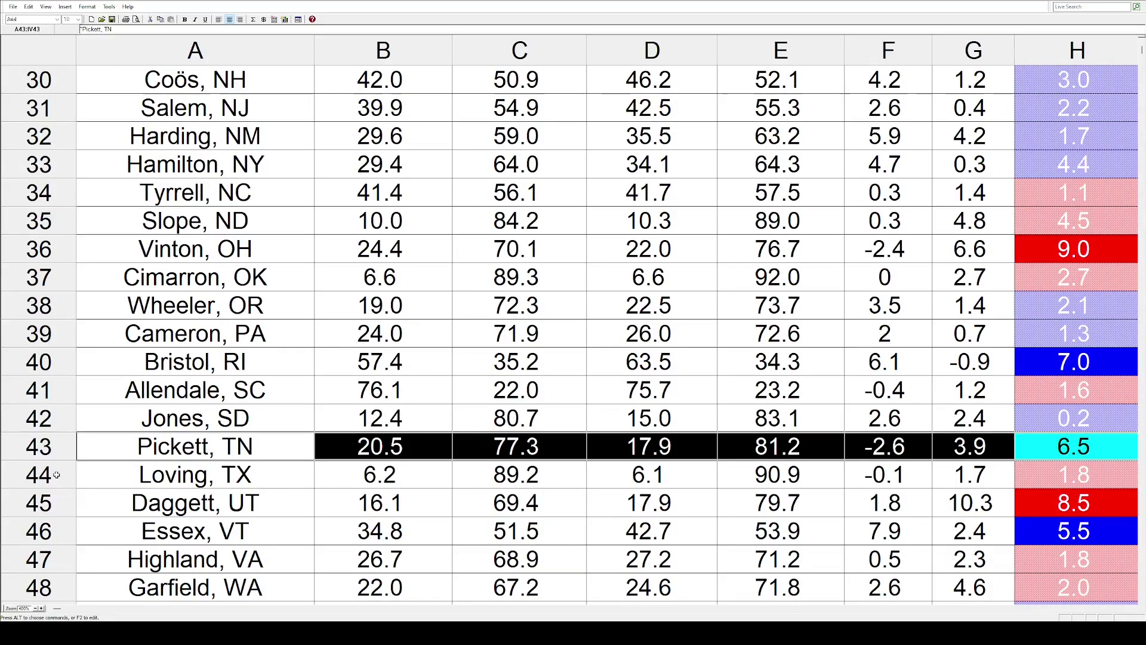
left_click(56, 475)
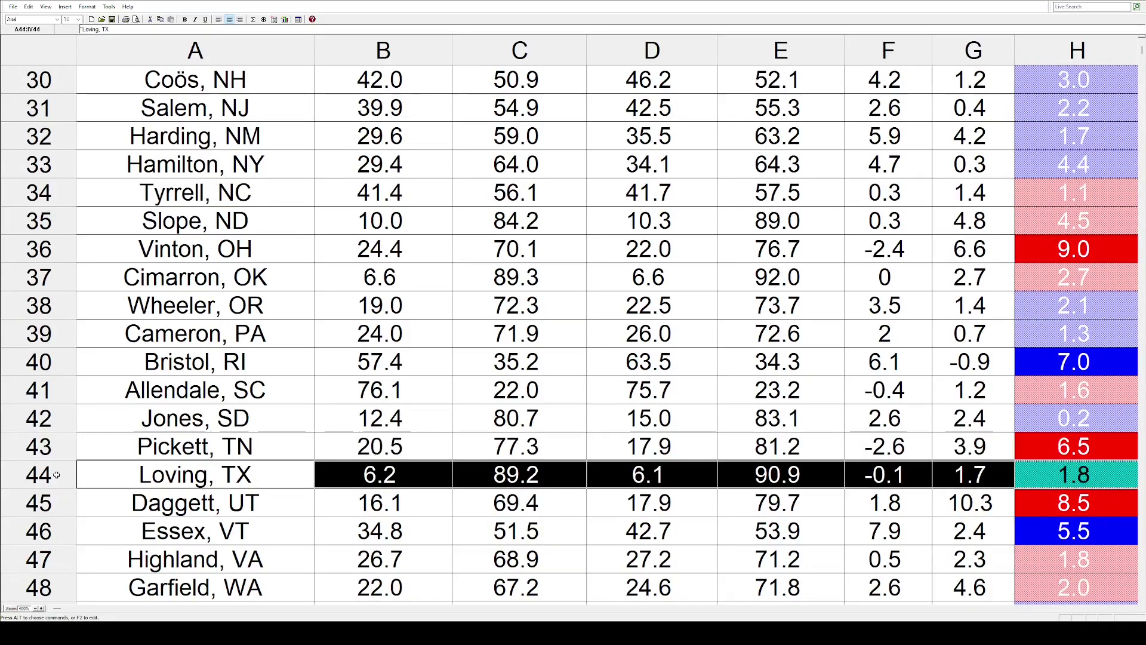
left_click(56, 501)
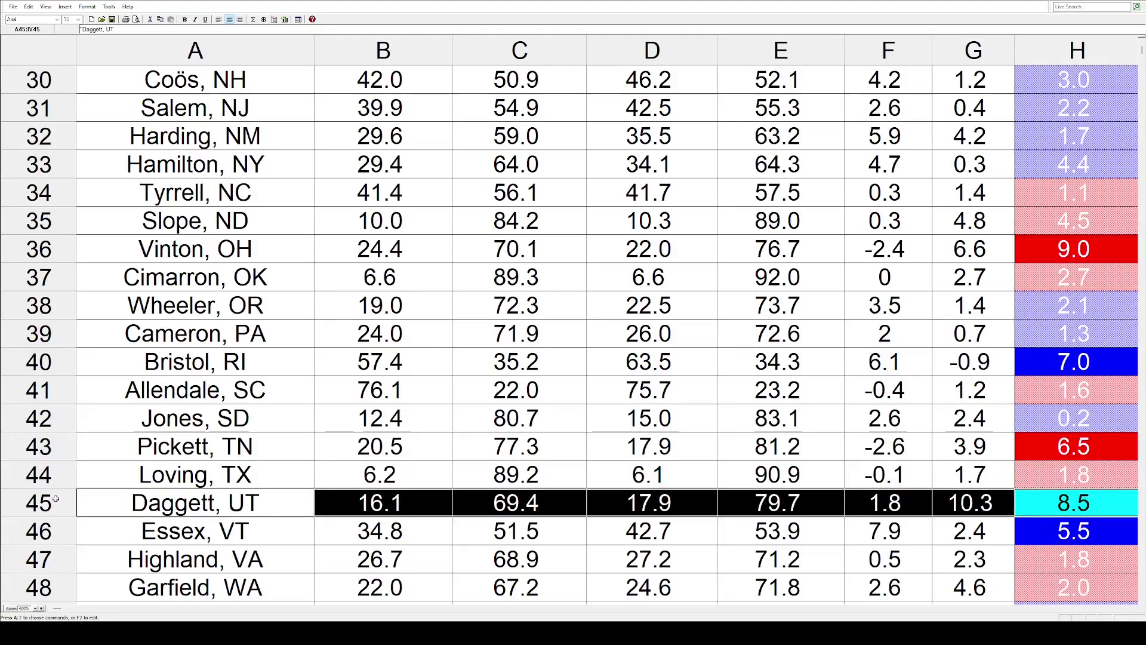
left_click(58, 521)
Step: Review the Highland VA, Garfield WA, Wirt WV, Menominee WI and Niobrara WY rows
scroll(59, 514, "down", 1)
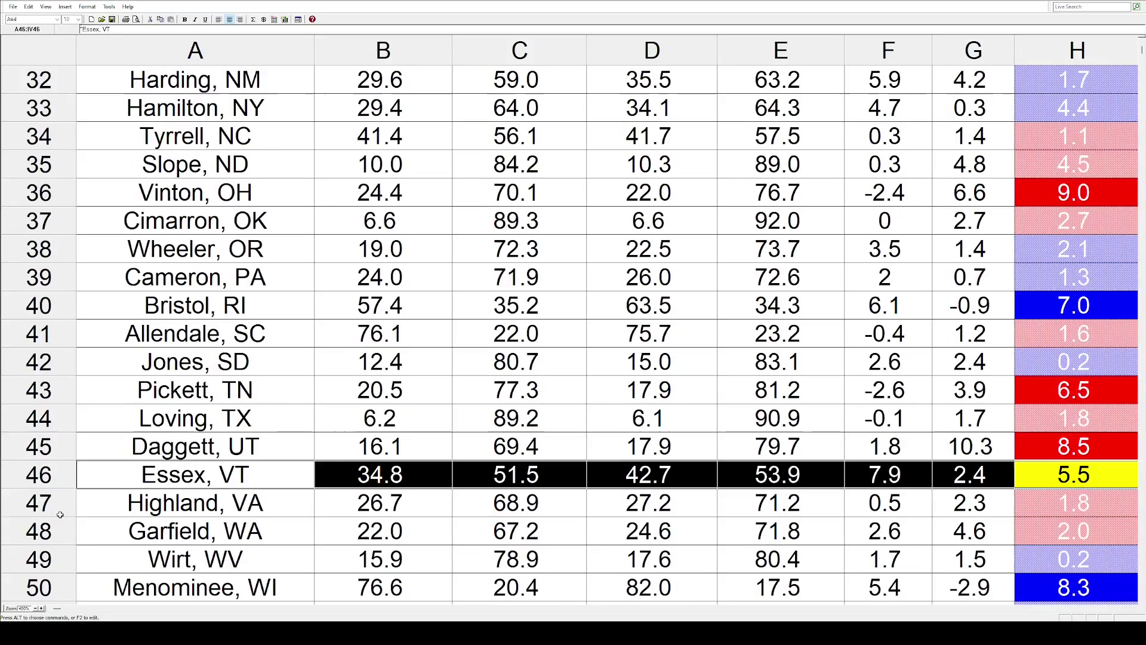
scroll(60, 514, "down", 1)
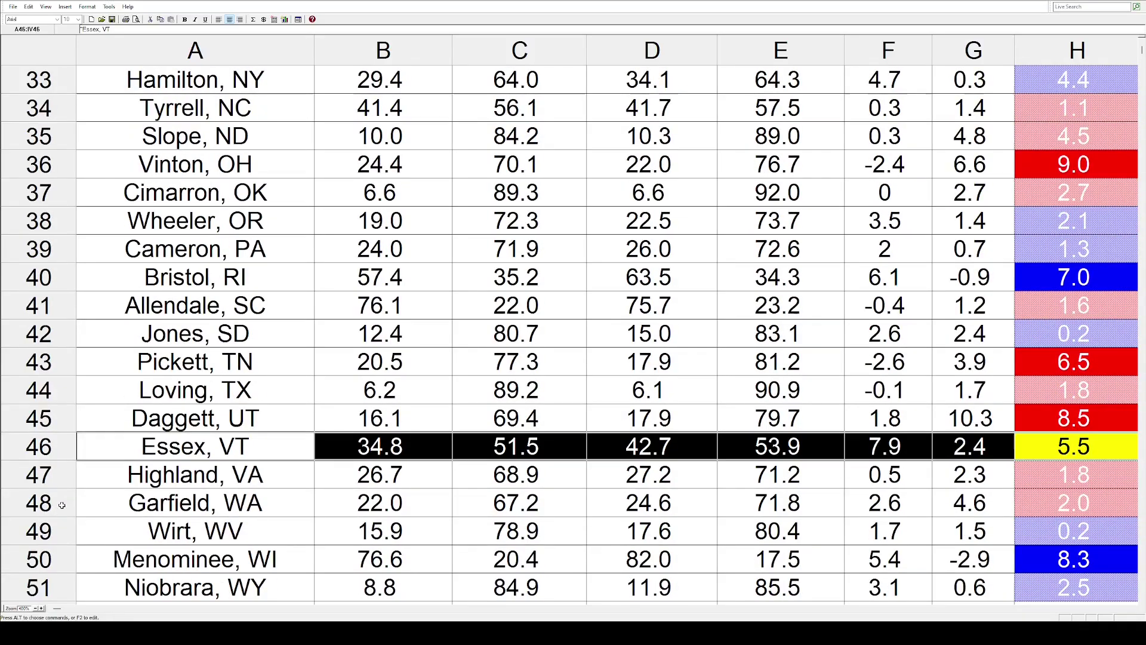
left_click(63, 474)
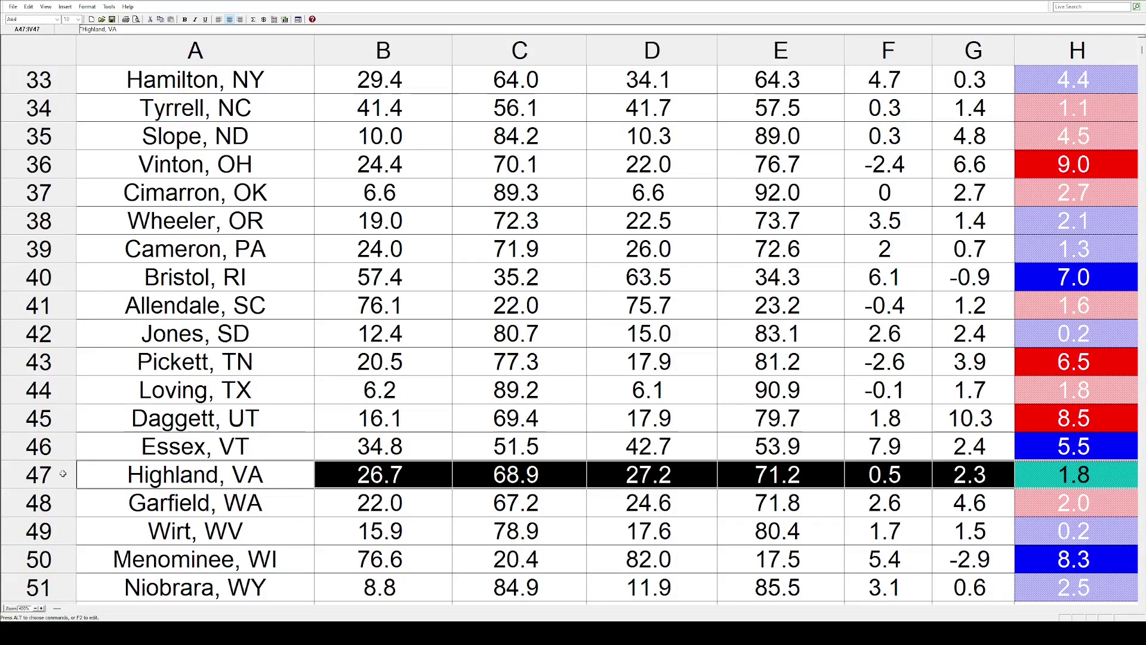
left_click(58, 498)
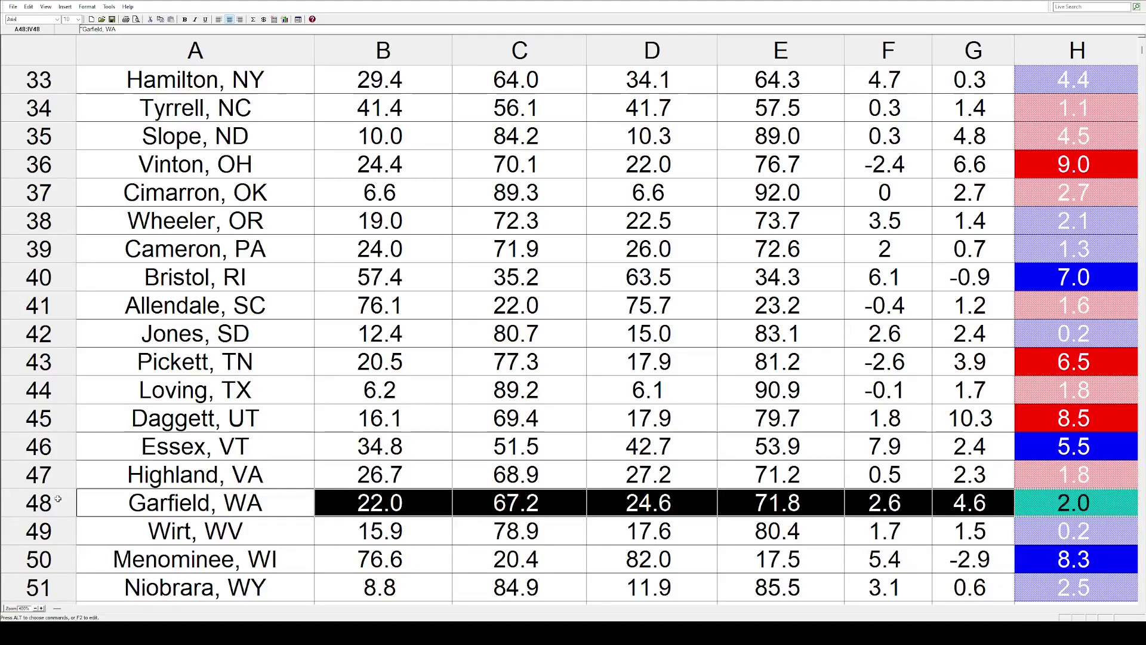
key("Down")
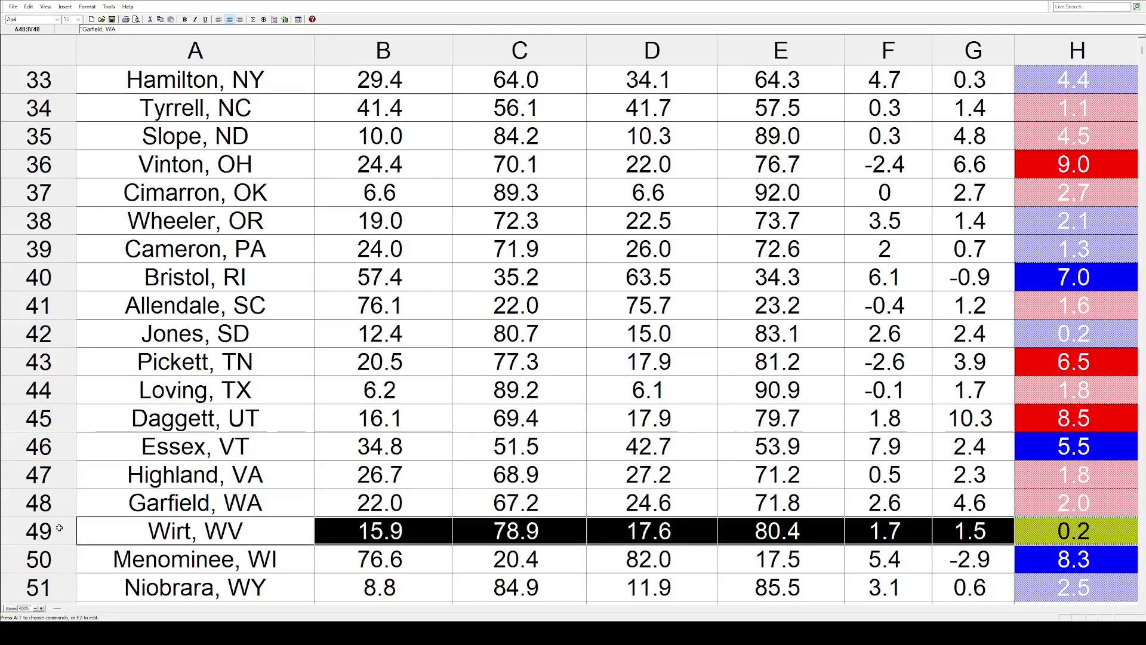
scroll(61, 507, "down", 2)
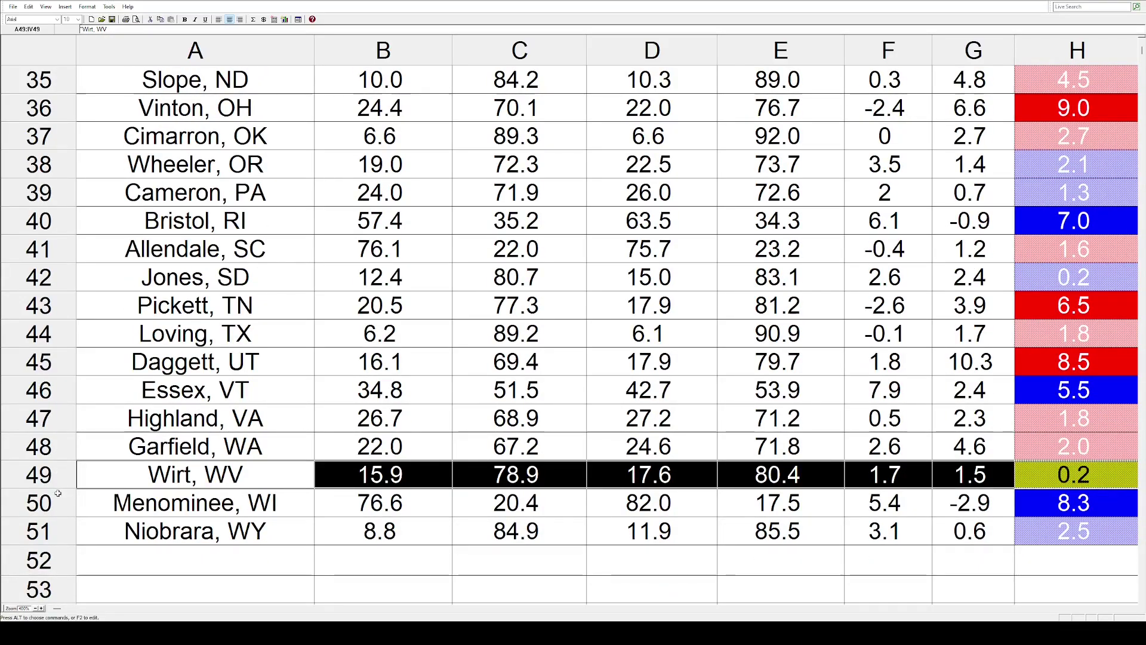
left_click(58, 493)
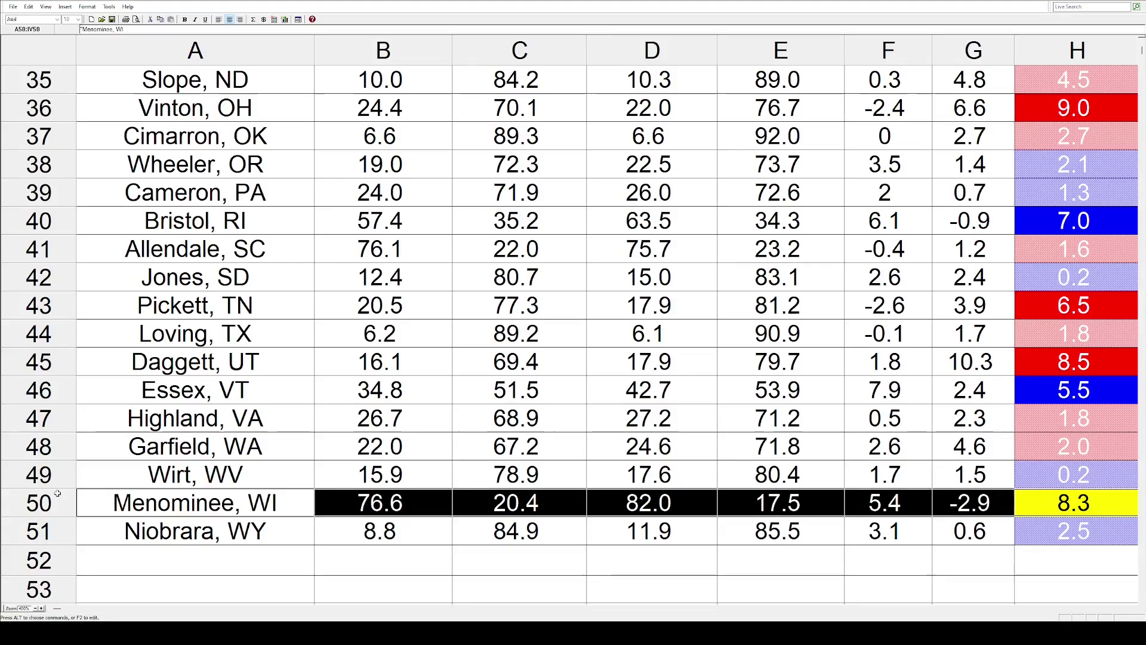
left_click(59, 523)
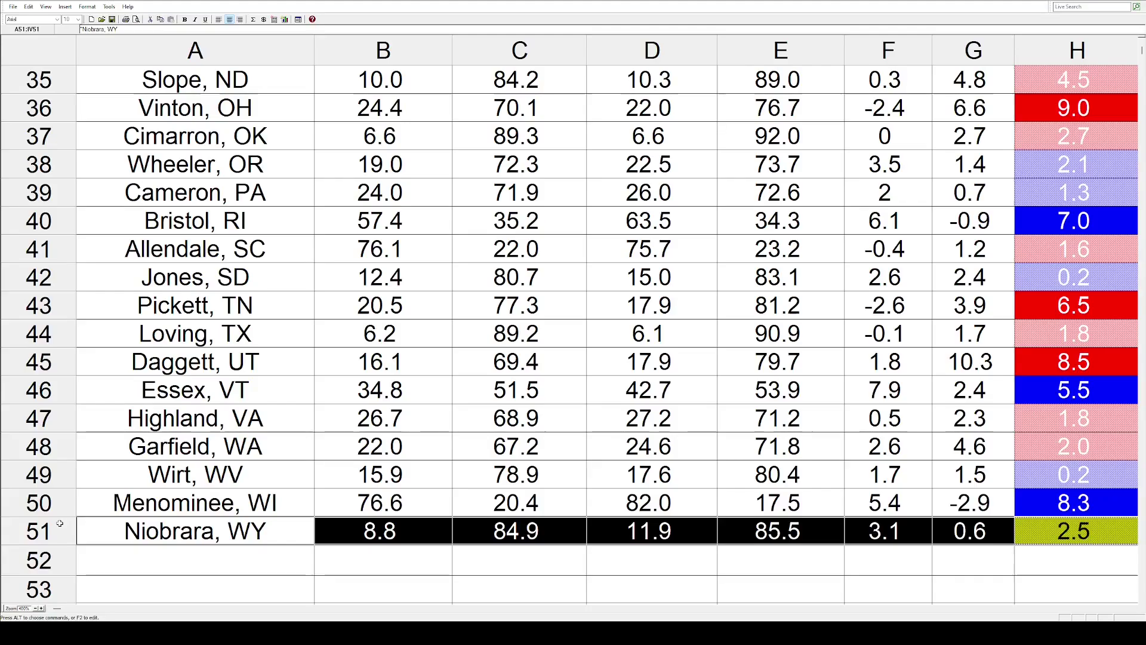
Step: Click cell A51 on Niobrara, WY to clear the row selection
left_click(283, 536)
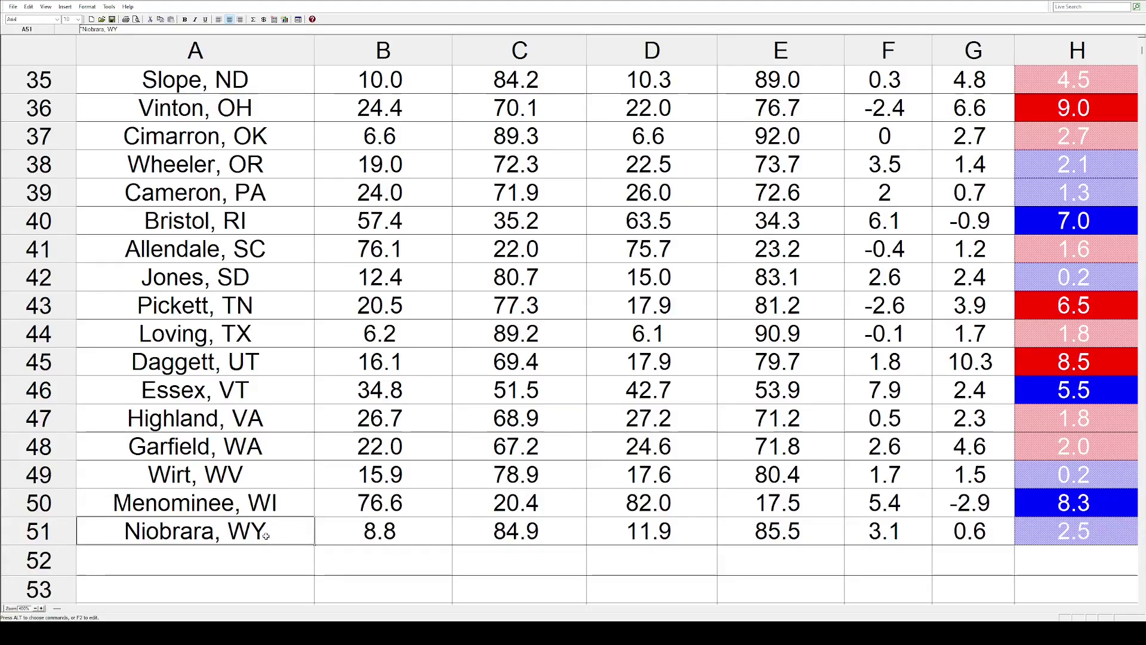